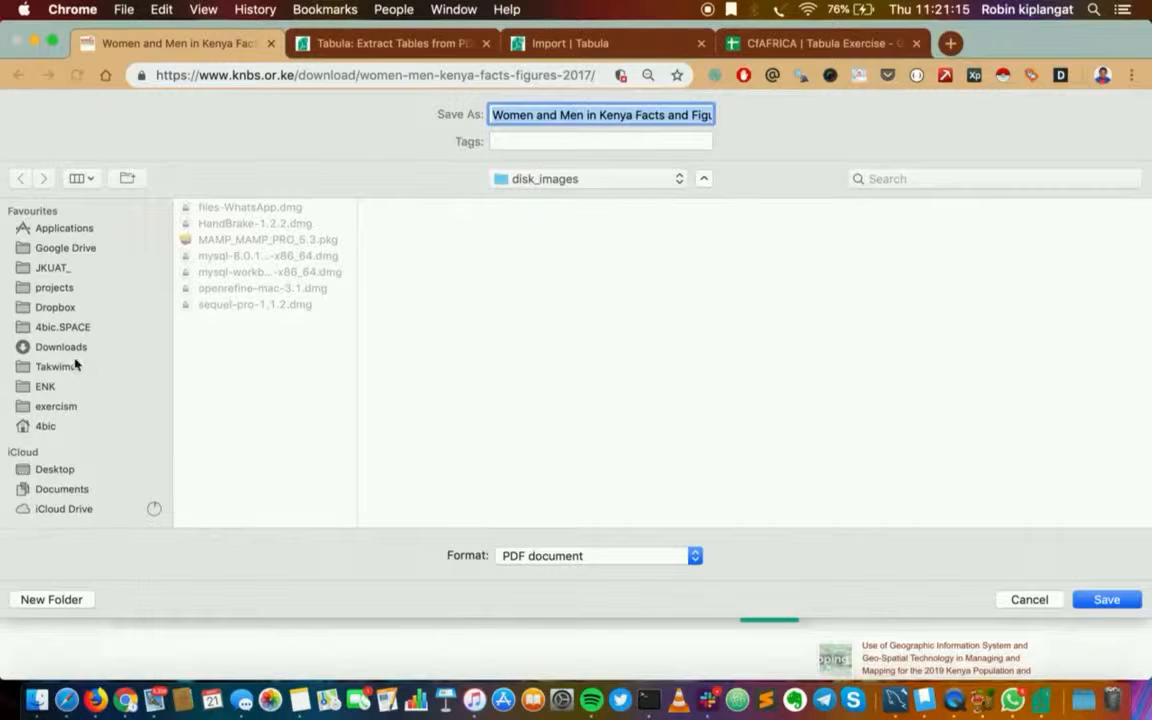
Save the Women and Men in Kenya Facts and Figures 2017 PDF into the tabula_demo folder on the Desktop
{"action": "left_click", "coordinate": [66, 469]}
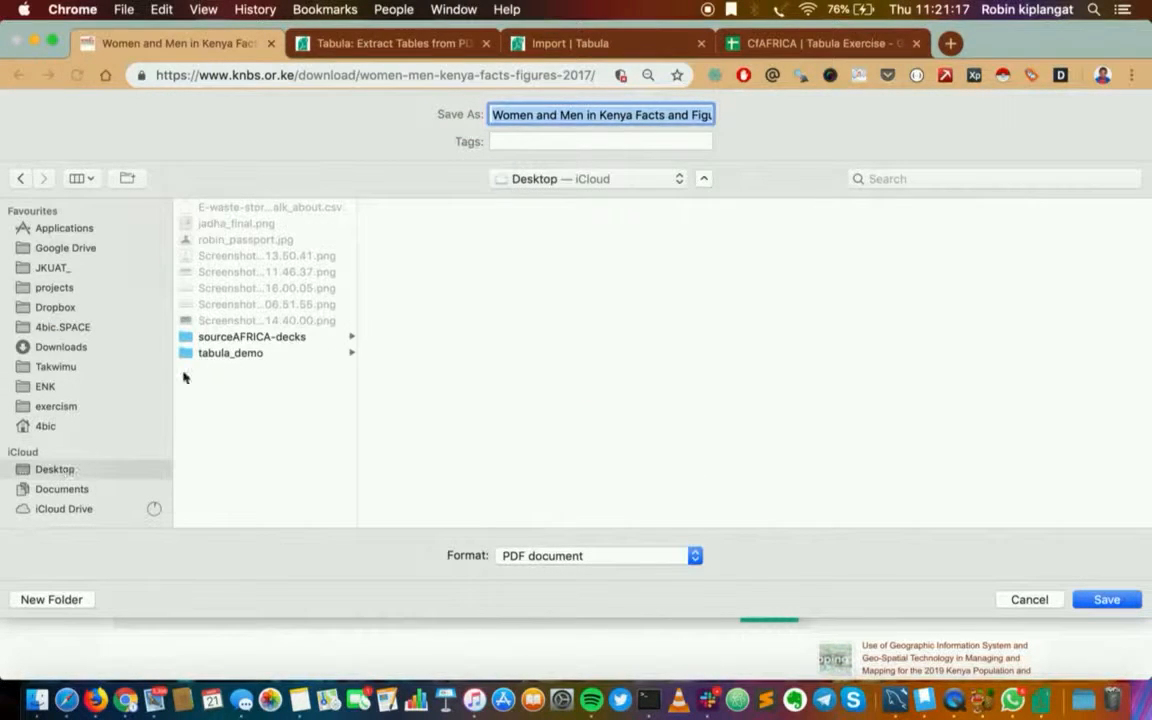
{"action": "left_click", "coordinate": [231, 354]}
{"action": "left_click", "coordinate": [1108, 600]}
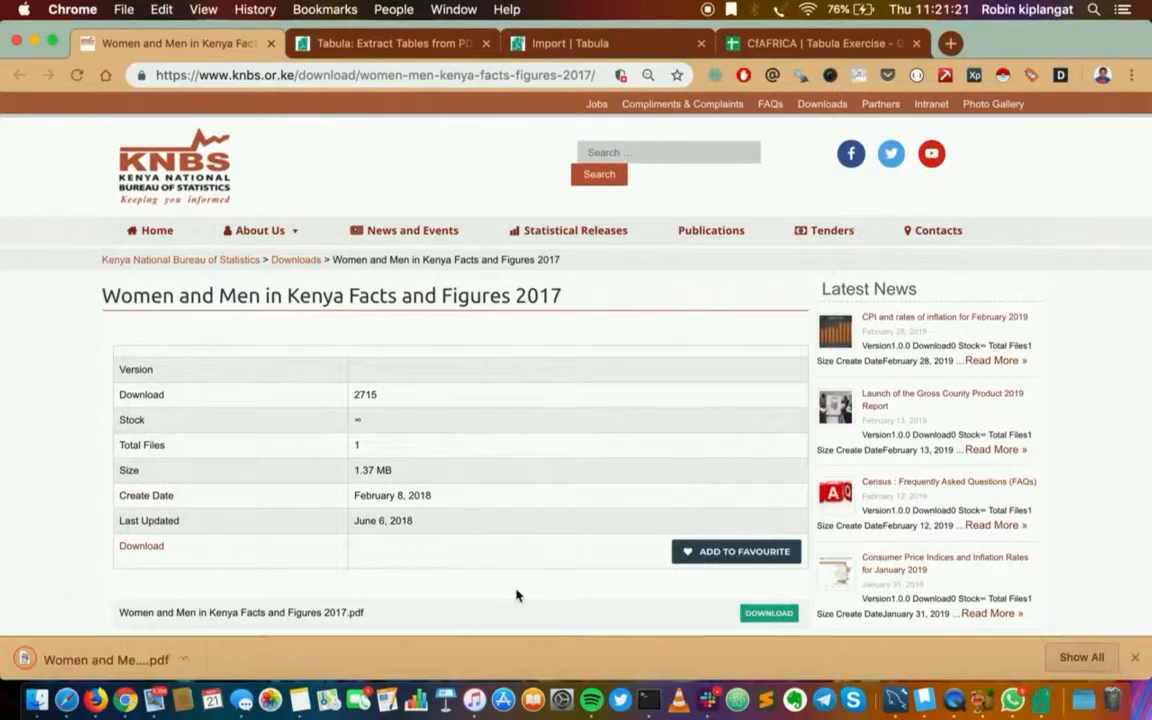
Open the downloaded PDF and find the "Population by selected groups, 2016" table on the page numbered 15
{"action": "left_click", "coordinate": [104, 660]}
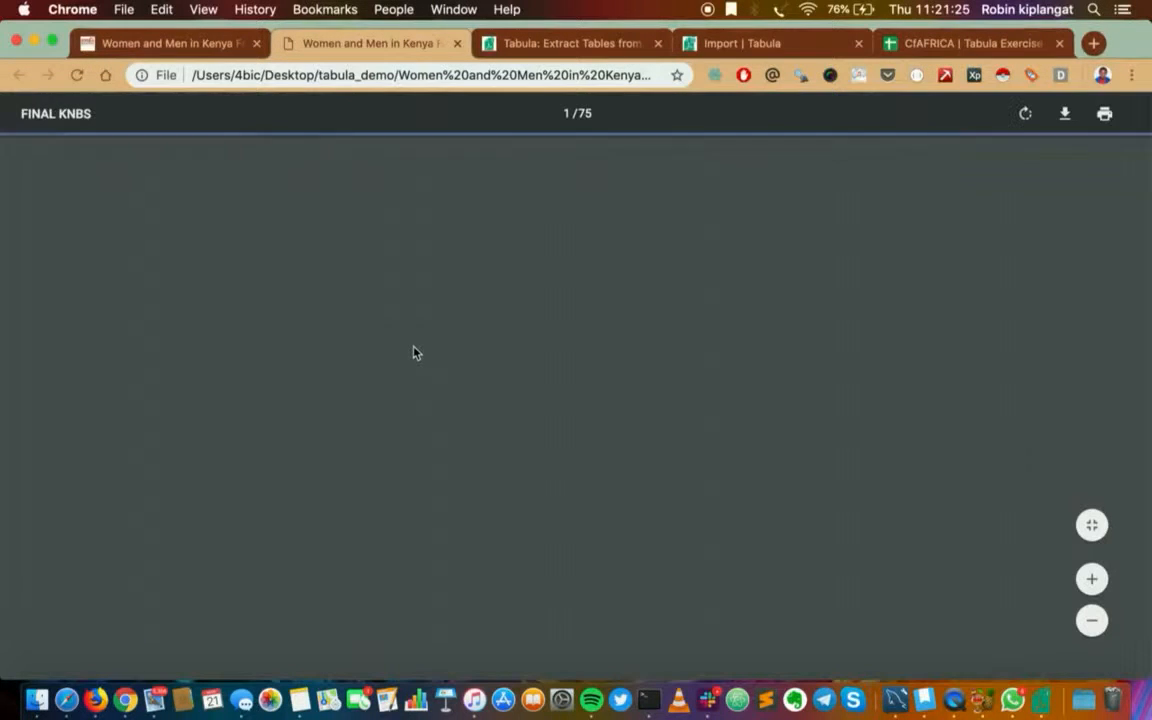
{"action": "scroll", "coordinate": [536, 474], "scroll_direction": "down", "scroll_amount": 2}
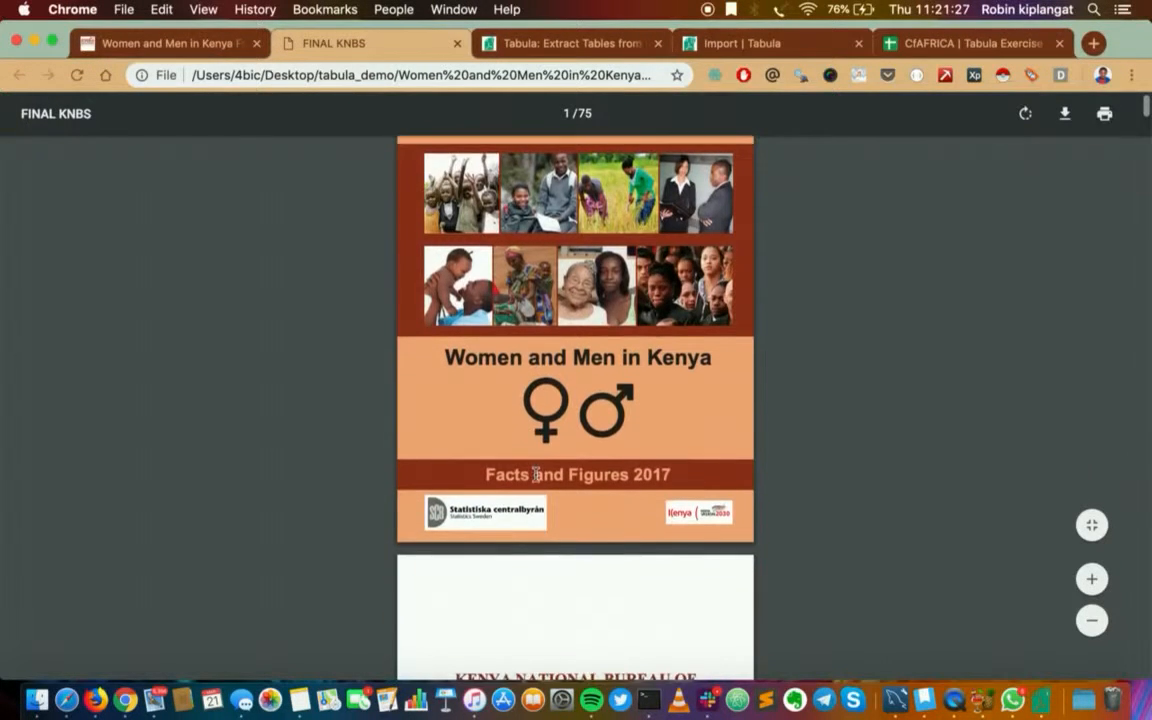
{"action": "scroll", "coordinate": [536, 474], "scroll_direction": "down", "scroll_amount": 12}
{"action": "scroll", "coordinate": [536, 474], "scroll_direction": "down", "scroll_amount": 20}
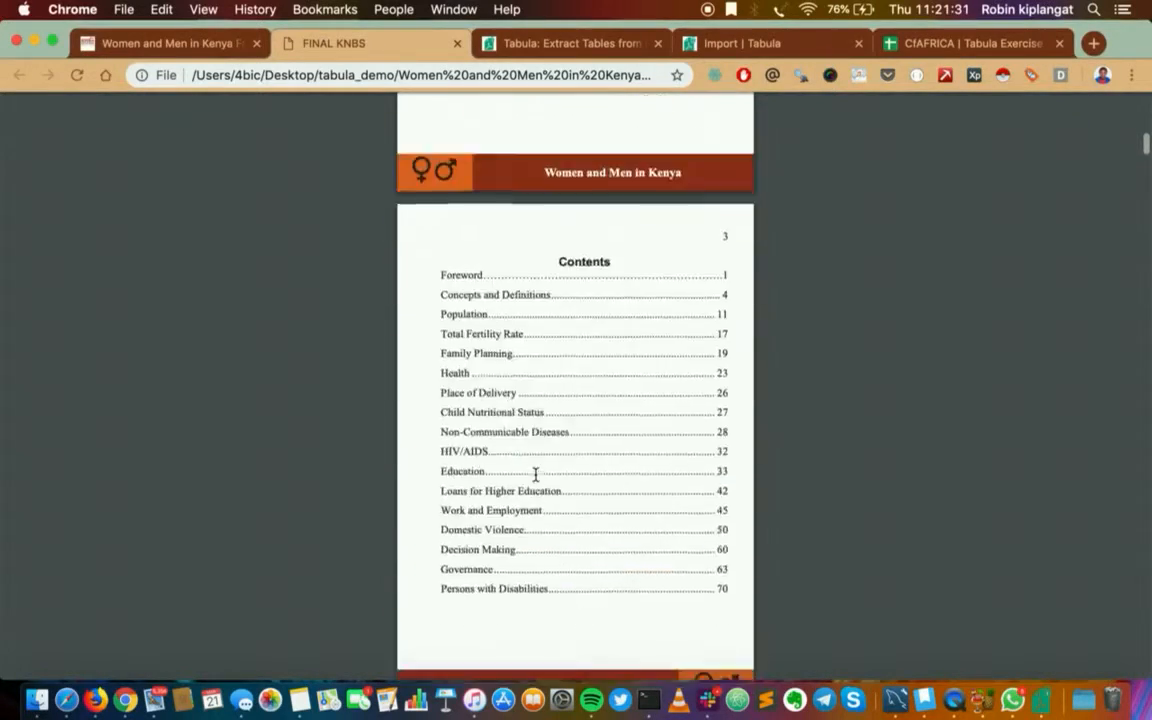
{"action": "scroll", "coordinate": [536, 474], "scroll_direction": "down", "scroll_amount": 20}
{"action": "scroll", "coordinate": [536, 474], "scroll_direction": "down", "scroll_amount": 20}
{"action": "scroll", "coordinate": [536, 474], "scroll_direction": "down", "scroll_amount": 20}
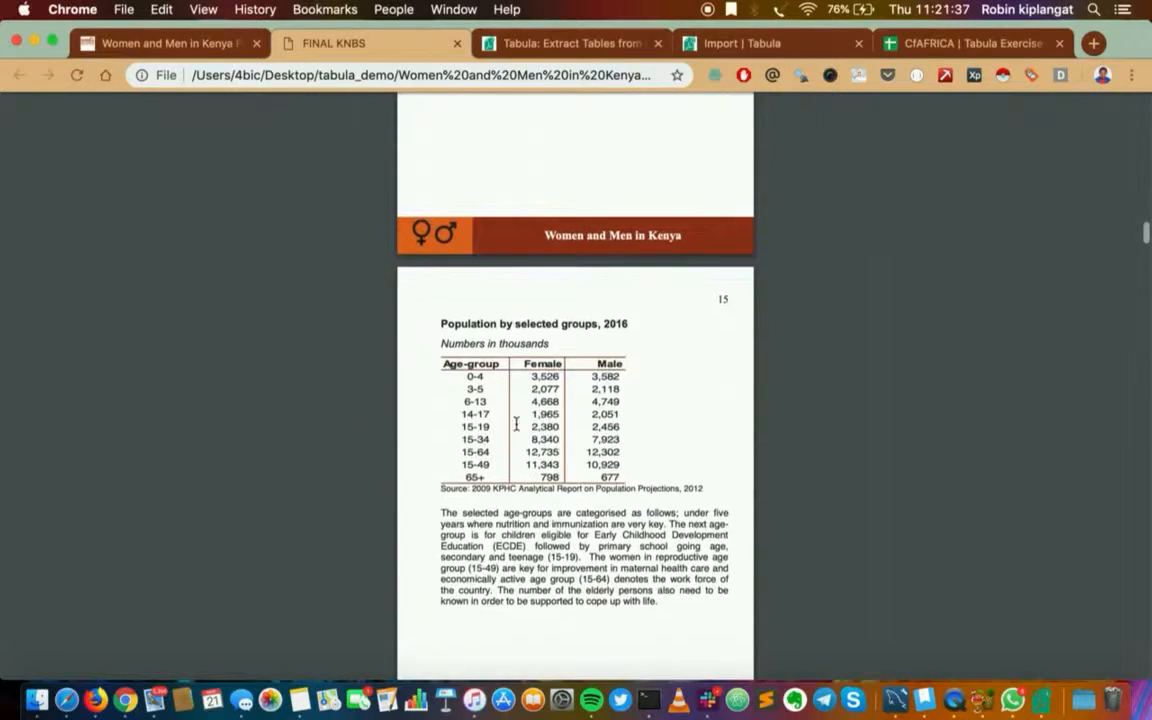
{"action": "left_click_drag", "start_coordinate": [433, 364], "coordinate": [671, 471]}
{"action": "left_click", "coordinate": [672, 471]}
Review the Tabula website's description and its download options for Windows and Mac
{"action": "left_click", "coordinate": [576, 45]}
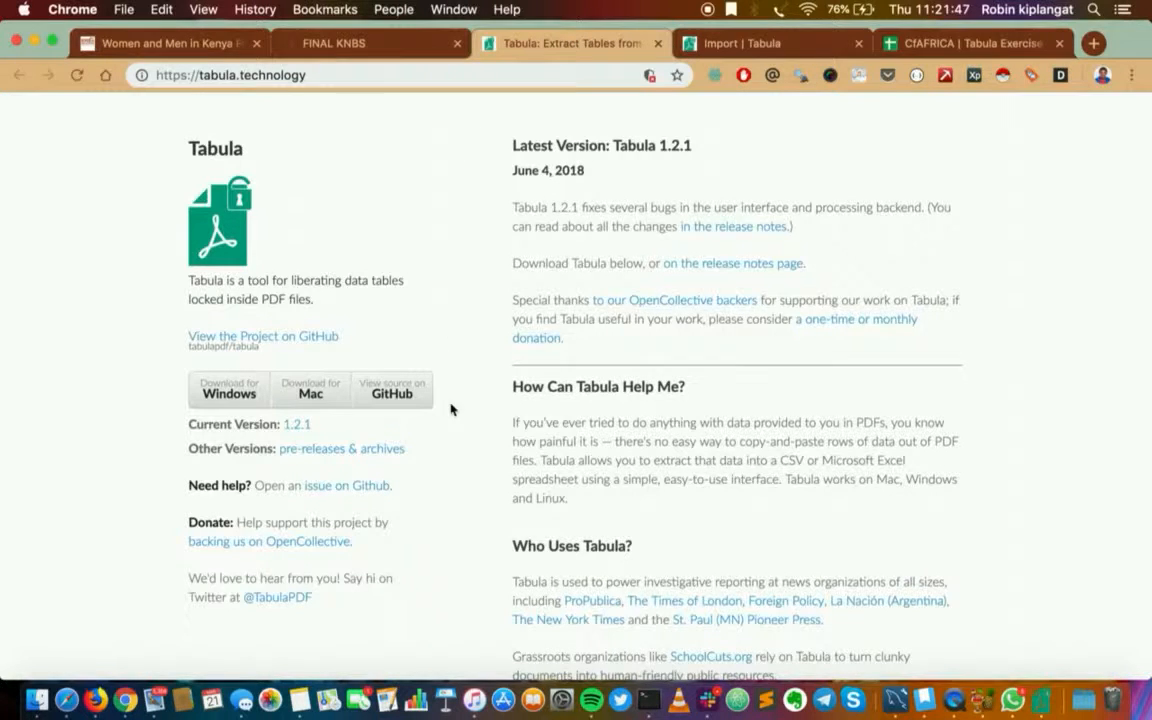
{"action": "scroll", "coordinate": [450, 409], "scroll_direction": "down", "scroll_amount": 2}
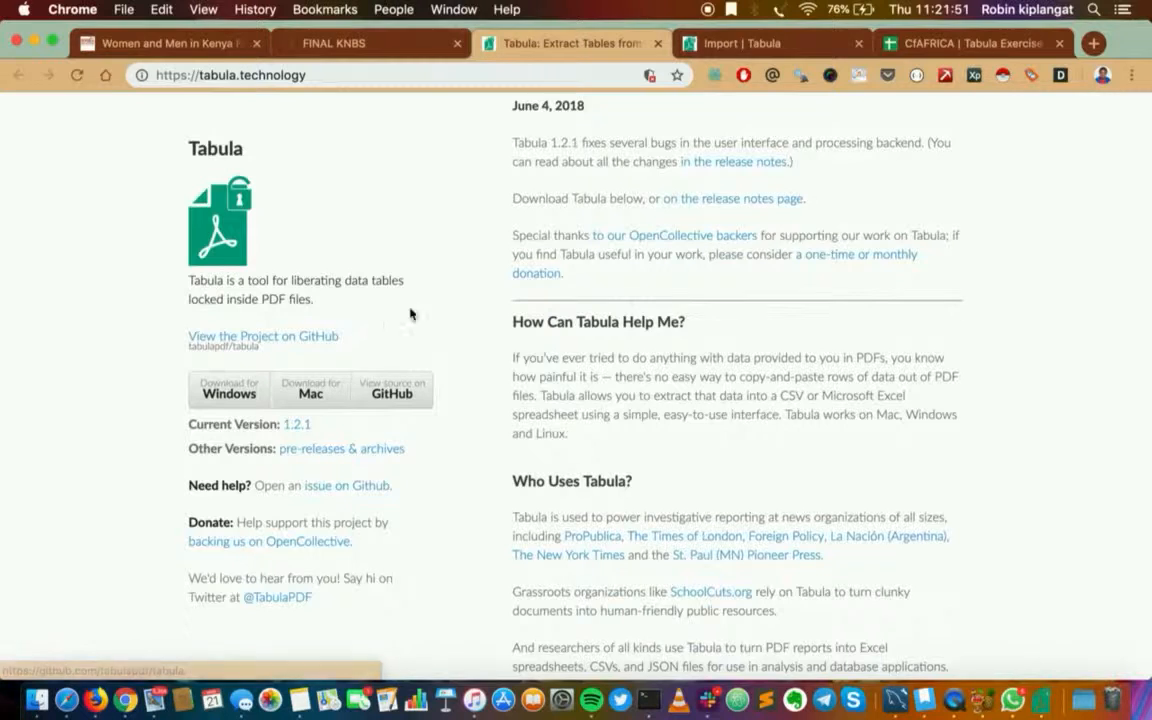
{"action": "scroll", "coordinate": [481, 291], "scroll_direction": "up", "scroll_amount": 2}
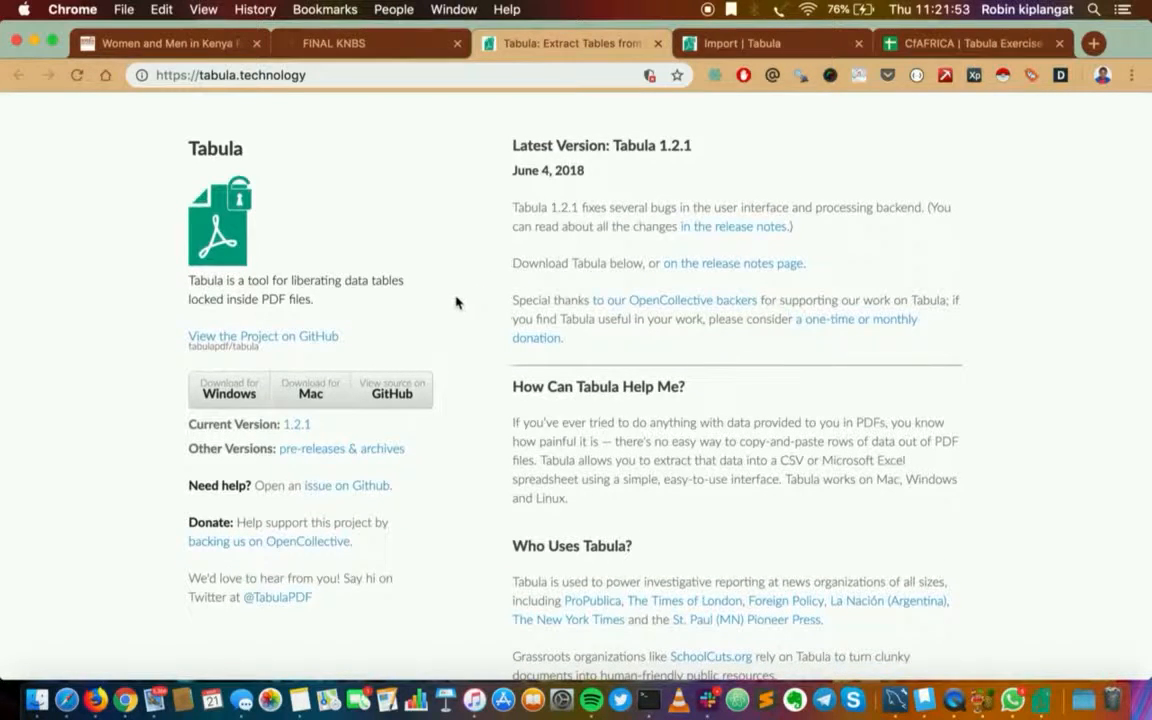
Import Women and Men in Kenya Facts and Figures 2017.pdf from the tabula_demo folder into the locally running Tabula
{"action": "left_click", "coordinate": [747, 45]}
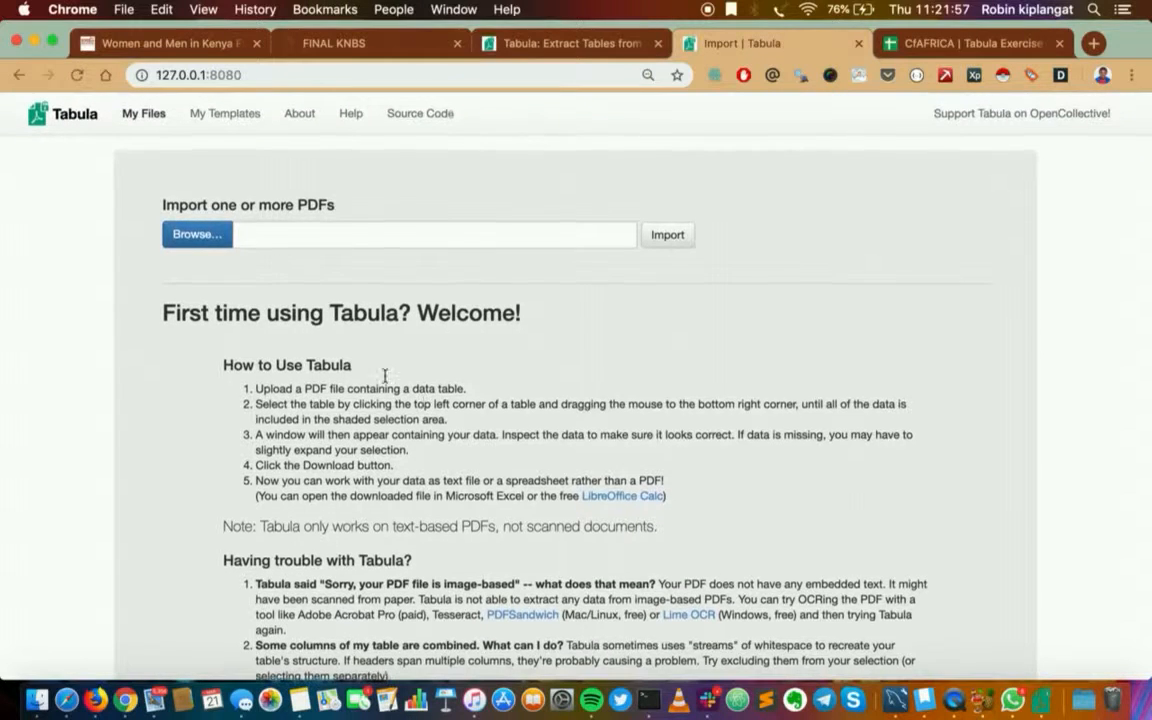
{"action": "left_click", "coordinate": [200, 234]}
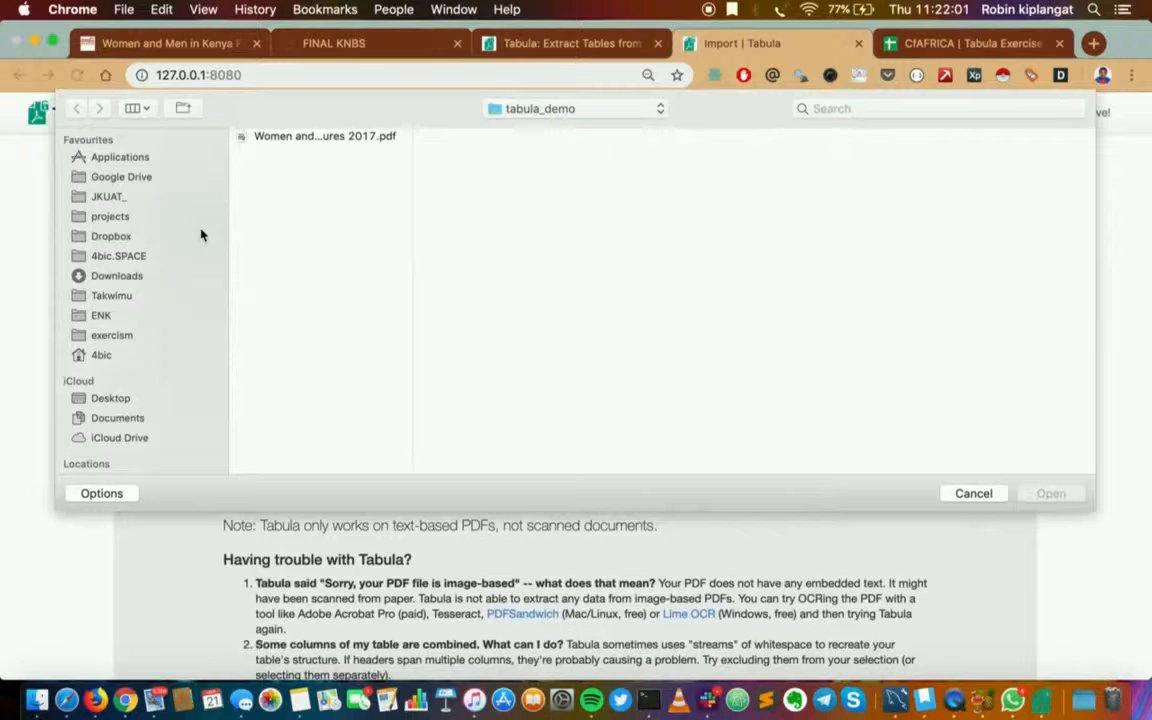
{"action": "left_click", "coordinate": [320, 138]}
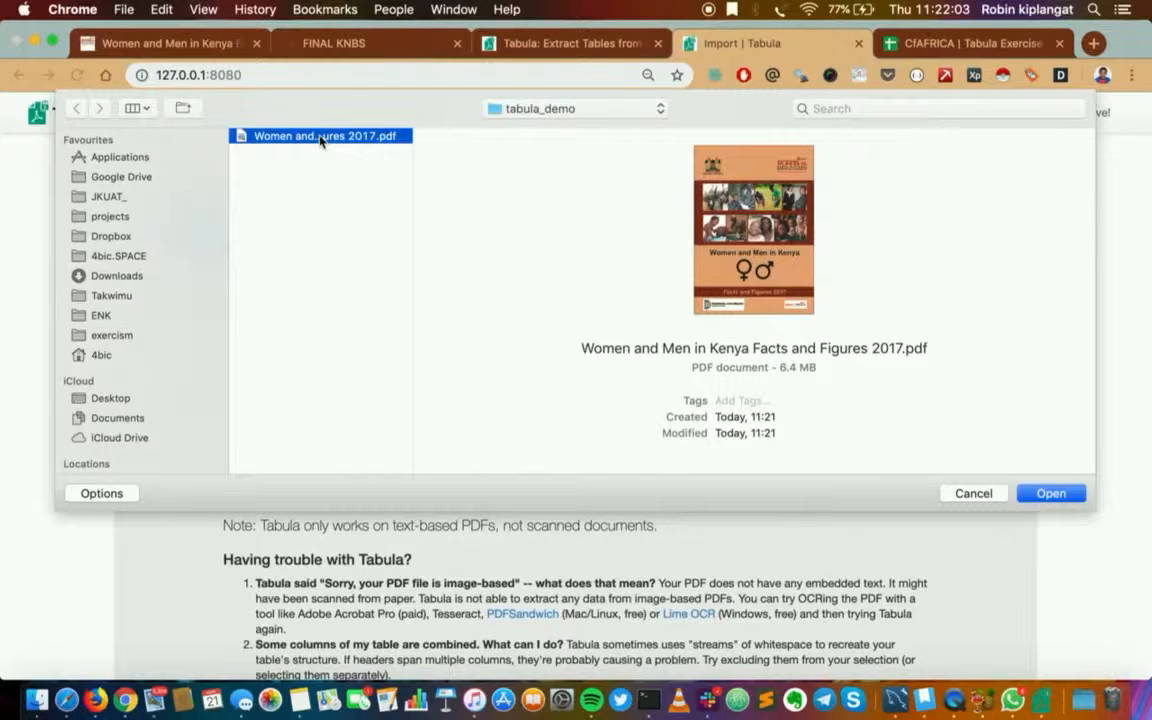
{"action": "left_click", "coordinate": [1051, 494]}
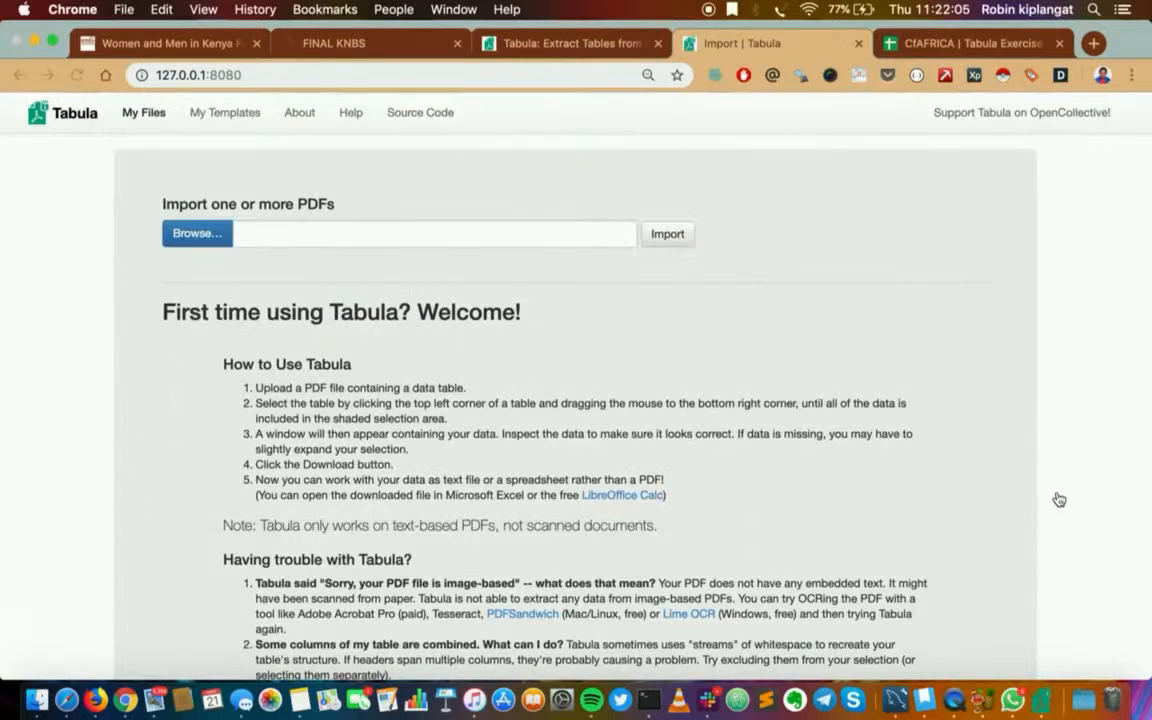
{"action": "left_click", "coordinate": [678, 243]}
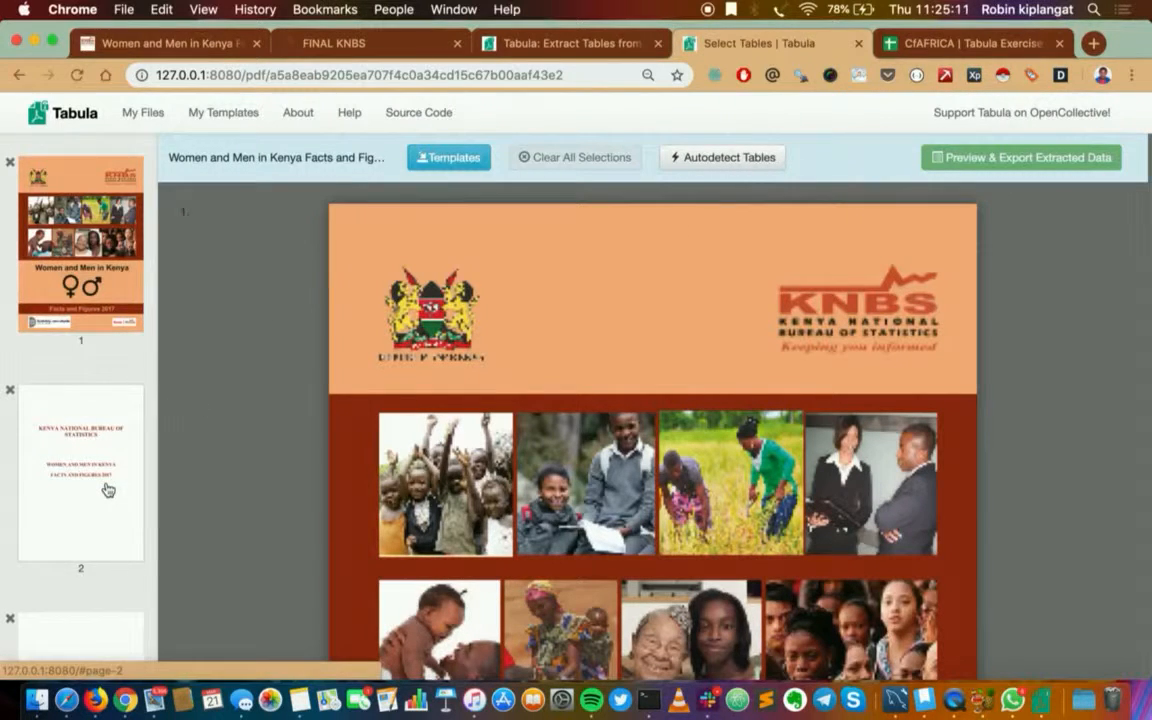
Go to page 18 of the imported PDF, which holds the "Population by selected groups, 2016" table
{"action": "scroll", "coordinate": [106, 487], "scroll_direction": "down", "scroll_amount": 3}
{"action": "scroll", "coordinate": [107, 489], "scroll_direction": "down", "scroll_amount": 15}
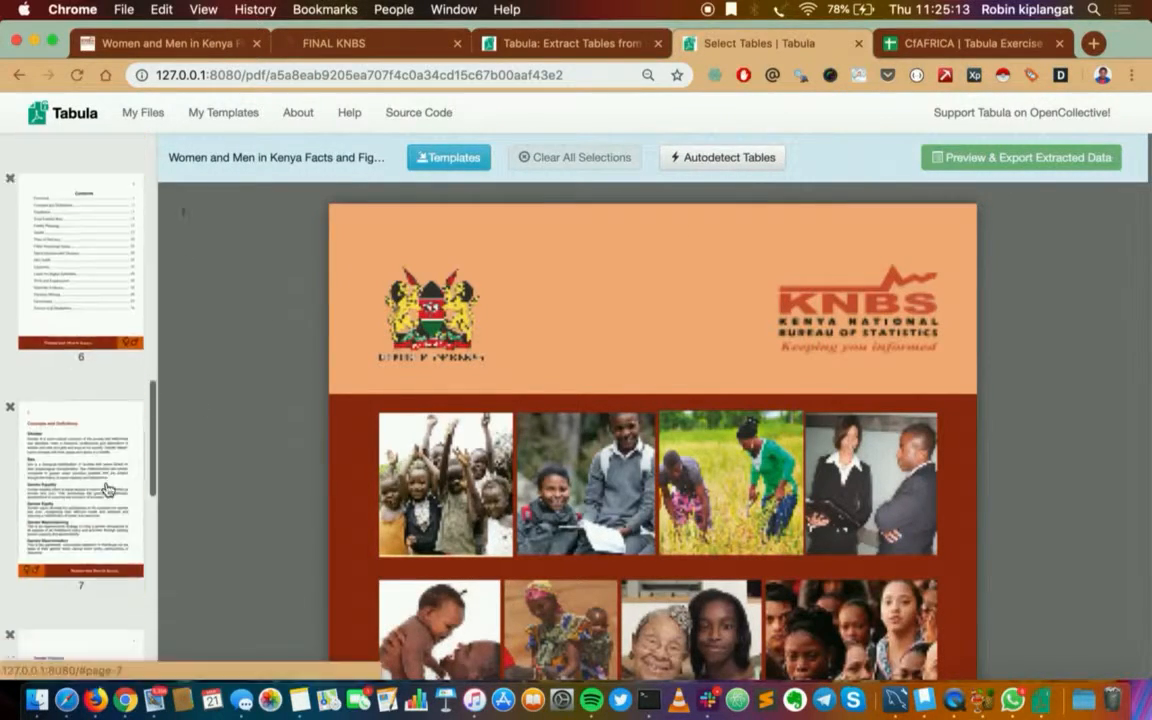
{"action": "scroll", "coordinate": [107, 489], "scroll_direction": "down", "scroll_amount": 10}
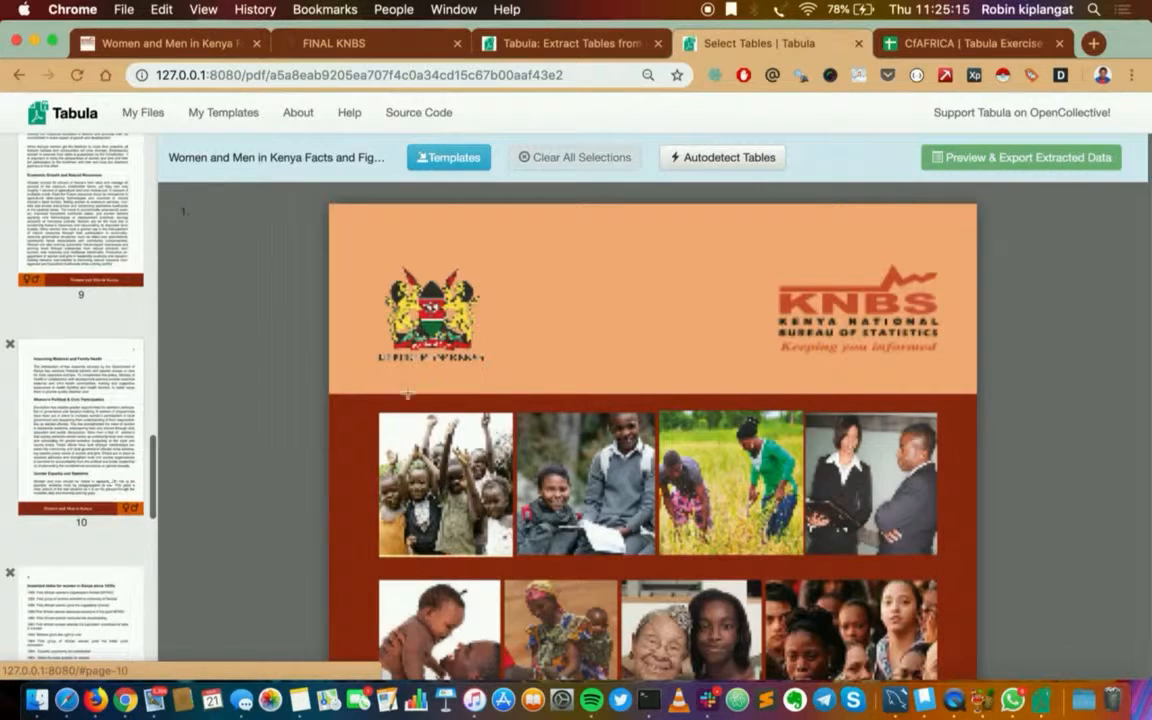
{"action": "scroll", "coordinate": [95, 474], "scroll_direction": "down", "scroll_amount": 12}
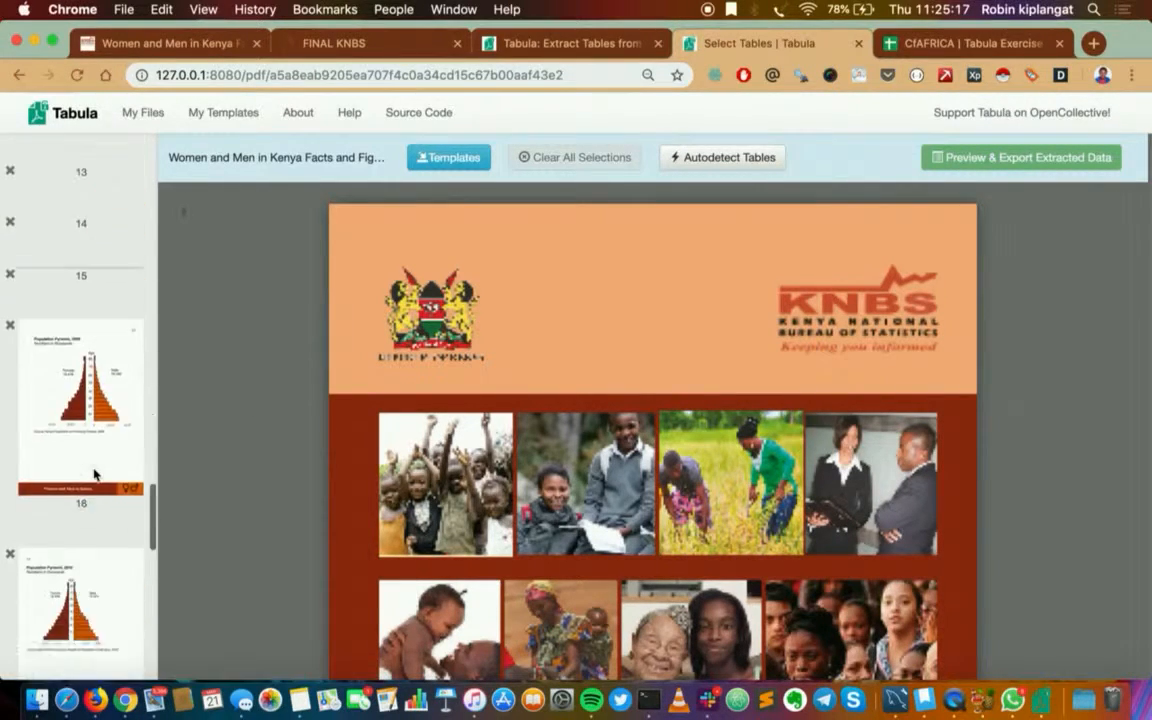
{"action": "scroll", "coordinate": [95, 474], "scroll_direction": "down", "scroll_amount": 5}
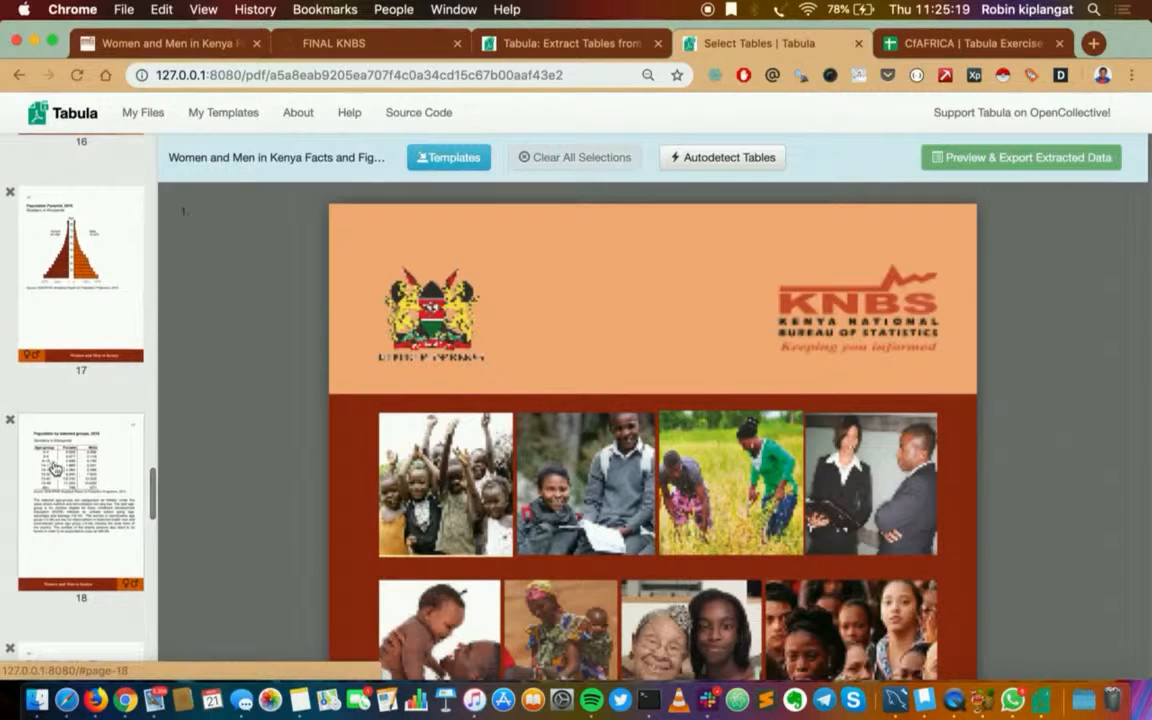
{"action": "left_click", "coordinate": [56, 470]}
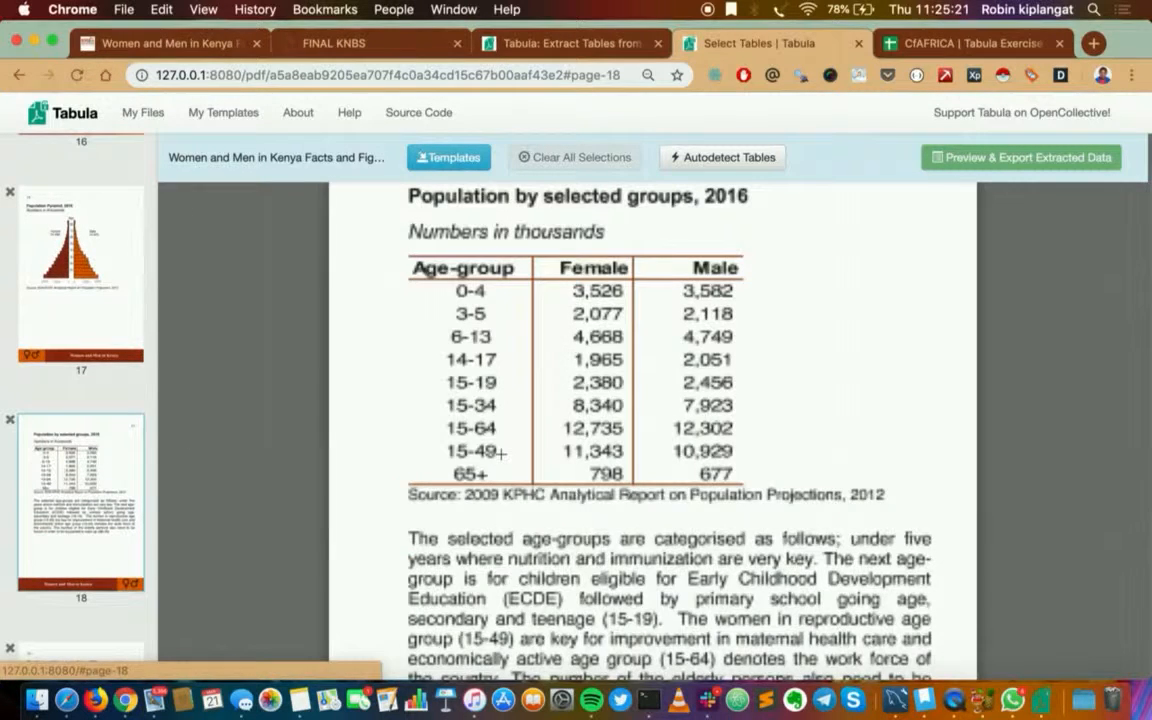
{"action": "scroll", "coordinate": [500, 455], "scroll_direction": "up", "scroll_amount": 3}
{"action": "scroll", "coordinate": [501, 455], "scroll_direction": "down", "scroll_amount": 5}
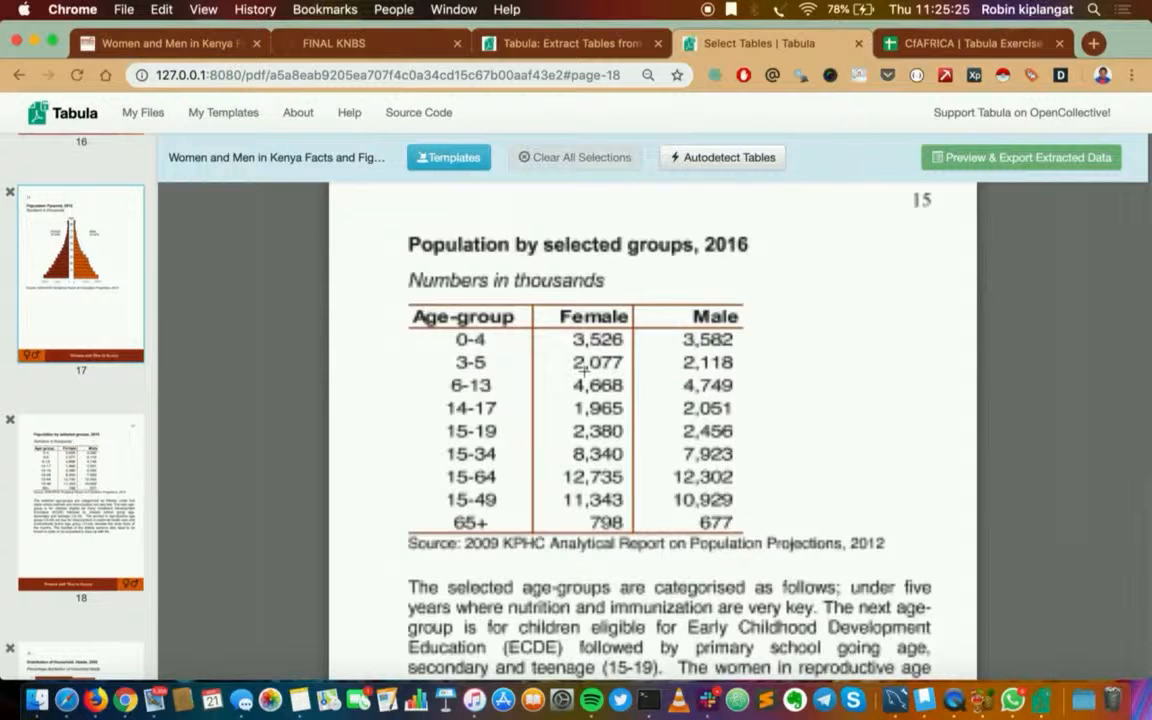
Try autodetecting the tables throughout the document, inspect the marked areas, and clear all selections
{"action": "left_click", "coordinate": [735, 157]}
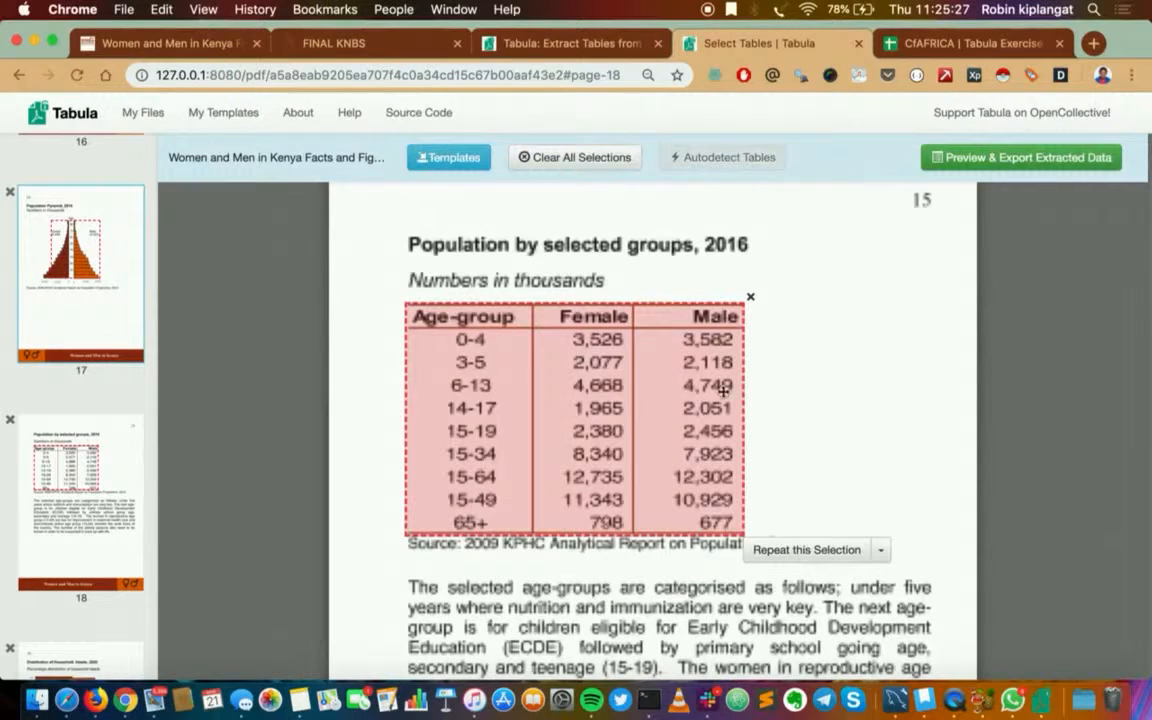
{"action": "scroll", "coordinate": [723, 391], "scroll_direction": "down", "scroll_amount": 10}
{"action": "scroll", "coordinate": [711, 445], "scroll_direction": "down", "scroll_amount": 3}
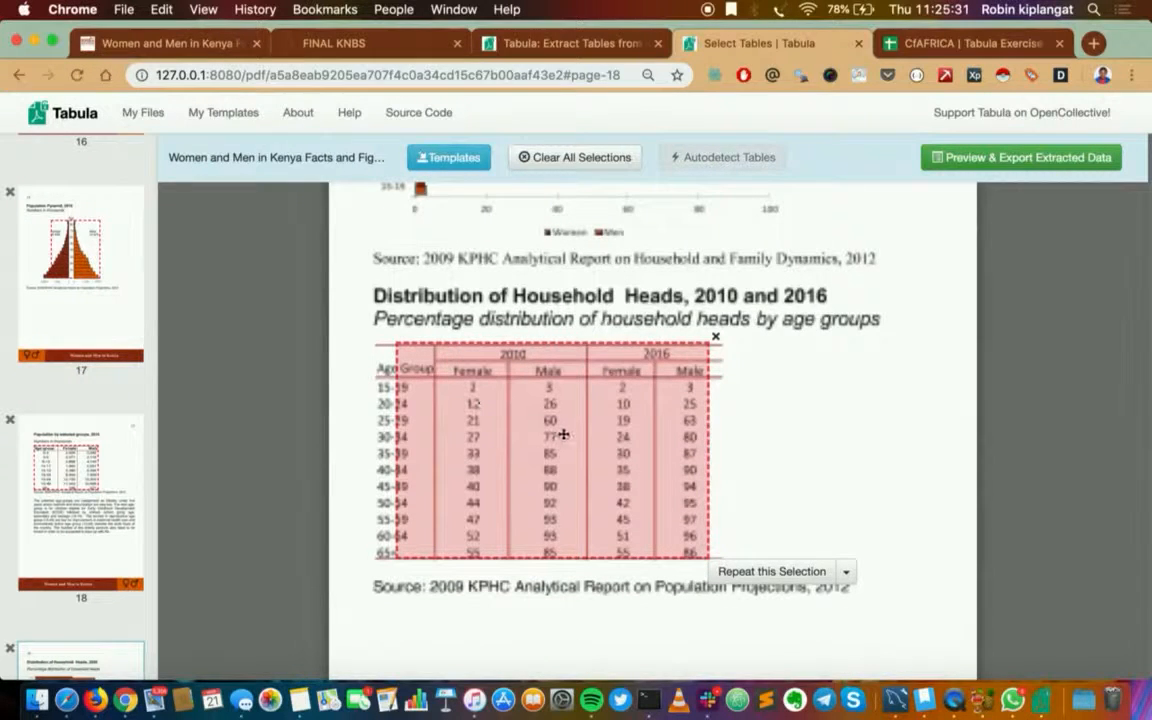
{"action": "scroll", "coordinate": [564, 434], "scroll_direction": "down", "scroll_amount": 18}
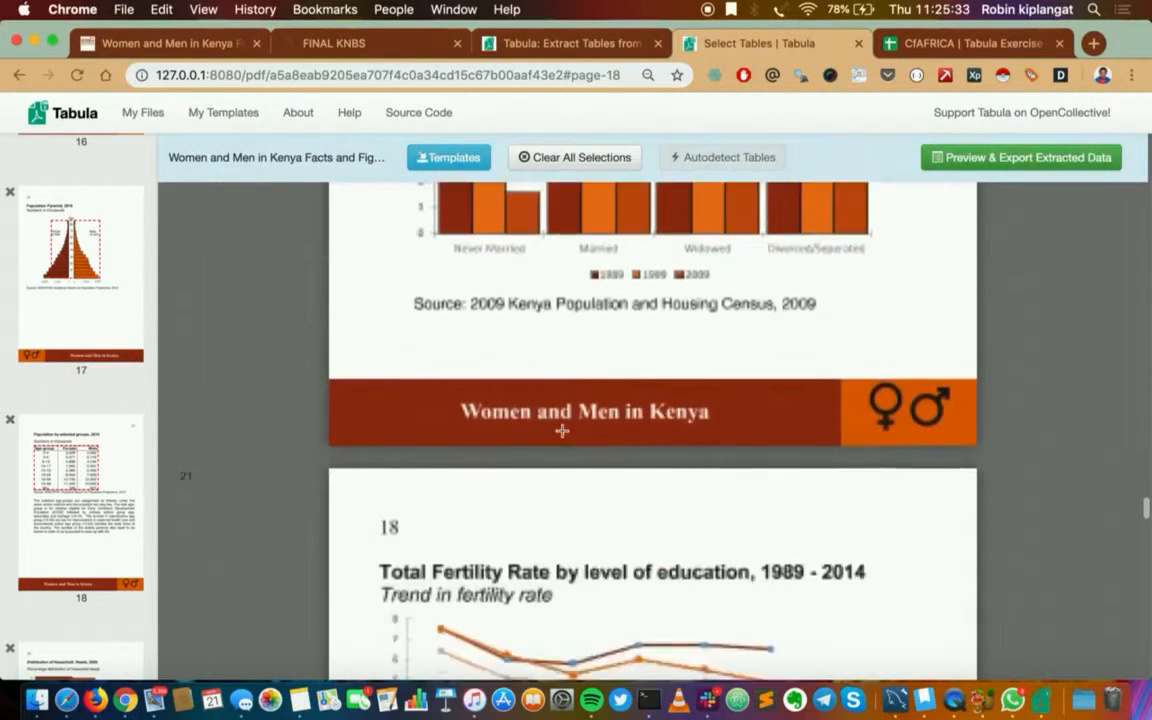
{"action": "scroll", "coordinate": [562, 431], "scroll_direction": "down", "scroll_amount": 15}
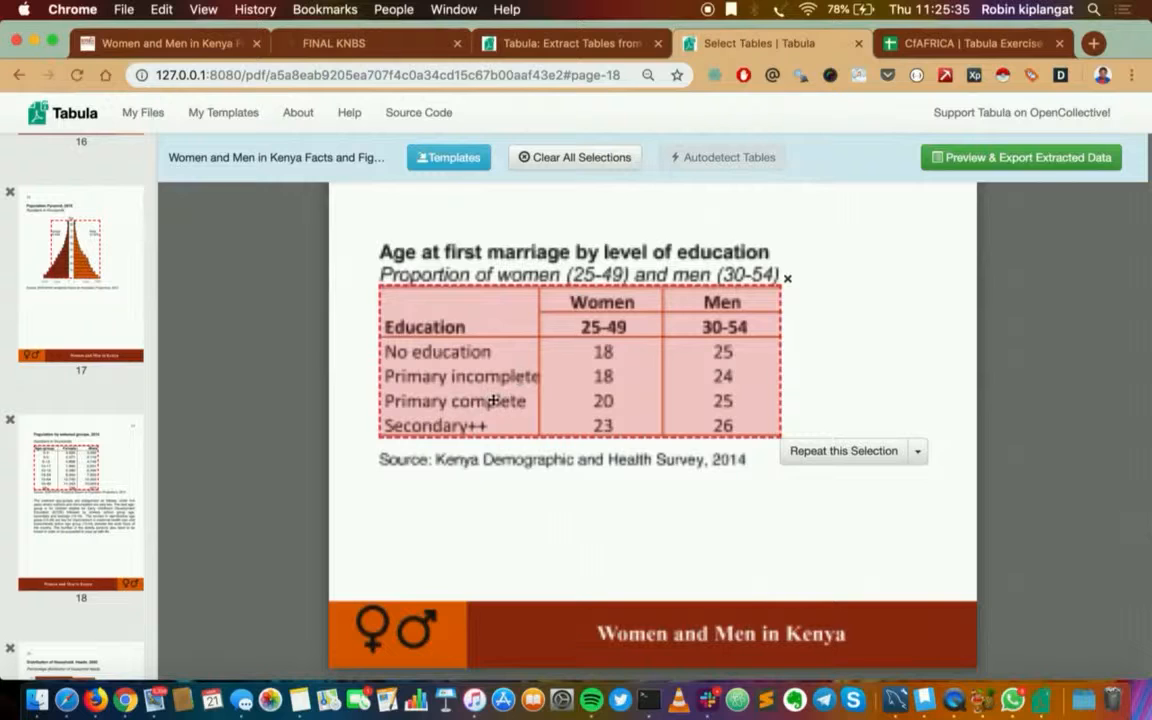
{"action": "scroll", "coordinate": [493, 400], "scroll_direction": "up", "scroll_amount": 15}
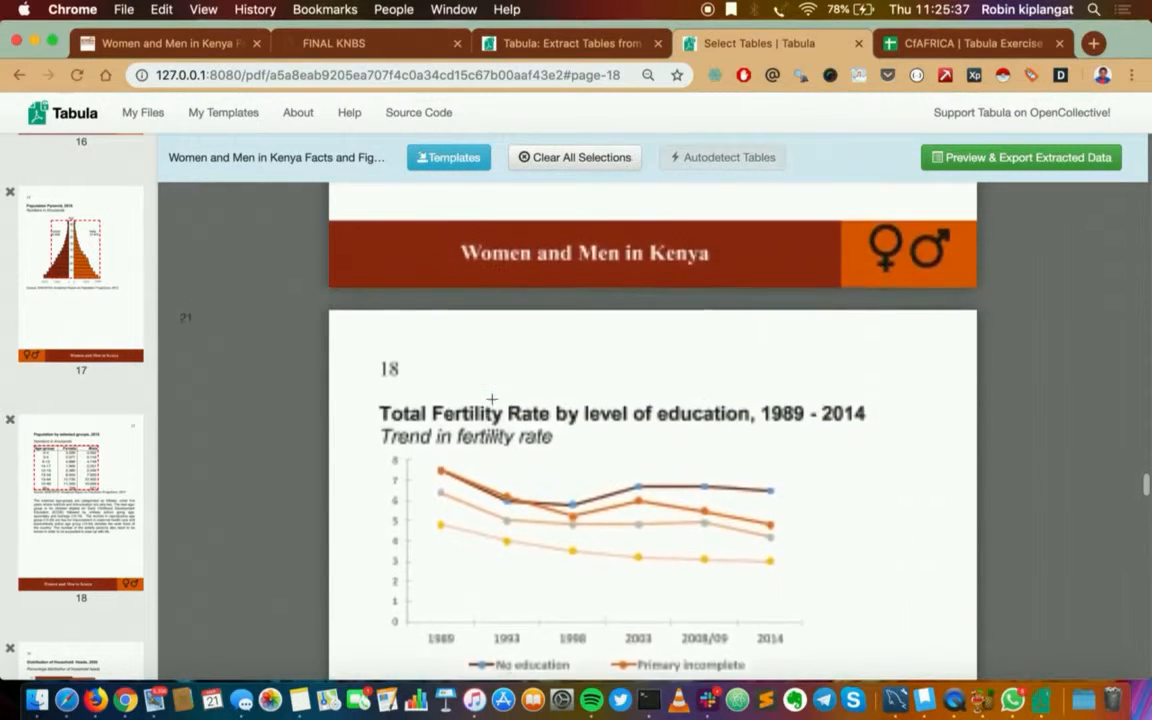
{"action": "scroll", "coordinate": [492, 399], "scroll_direction": "up", "scroll_amount": 15}
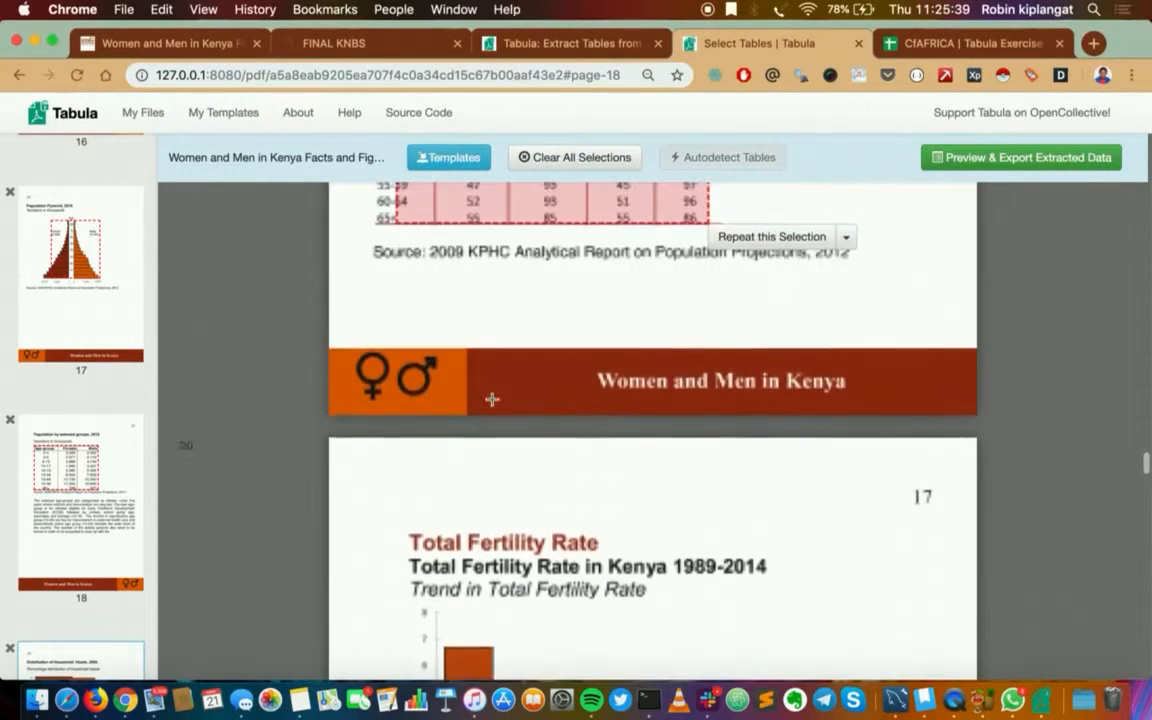
{"action": "scroll", "coordinate": [492, 399], "scroll_direction": "up", "scroll_amount": 15}
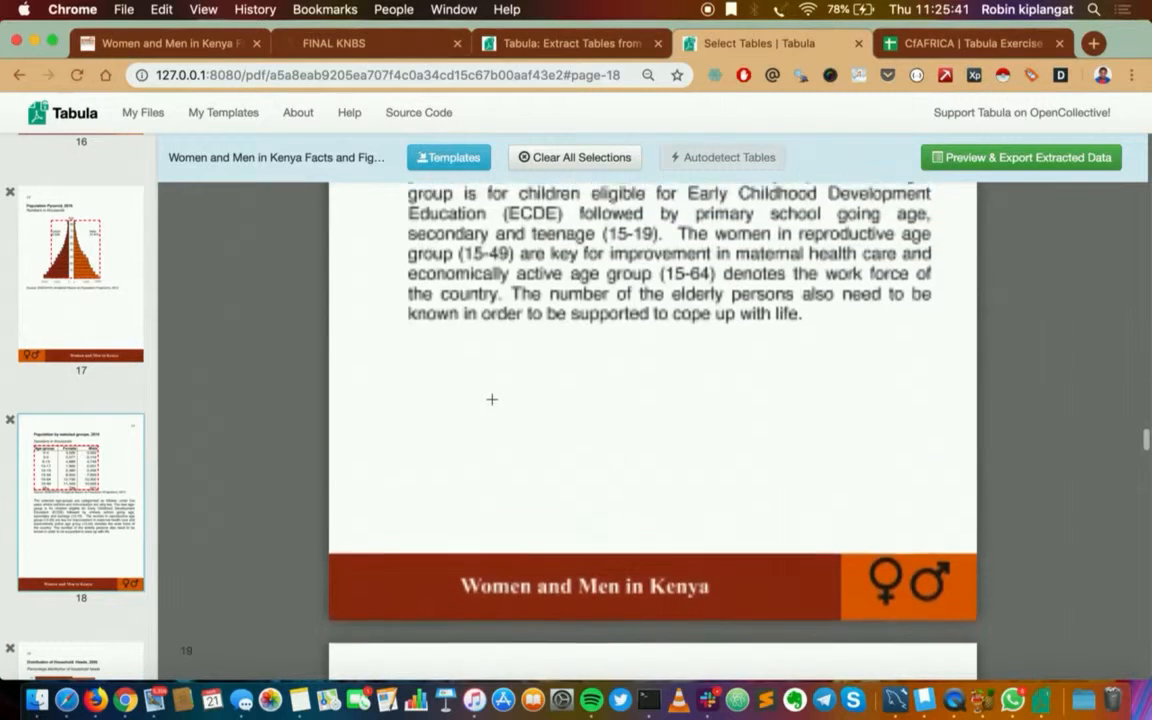
{"action": "scroll", "coordinate": [492, 399], "scroll_direction": "up", "scroll_amount": 3}
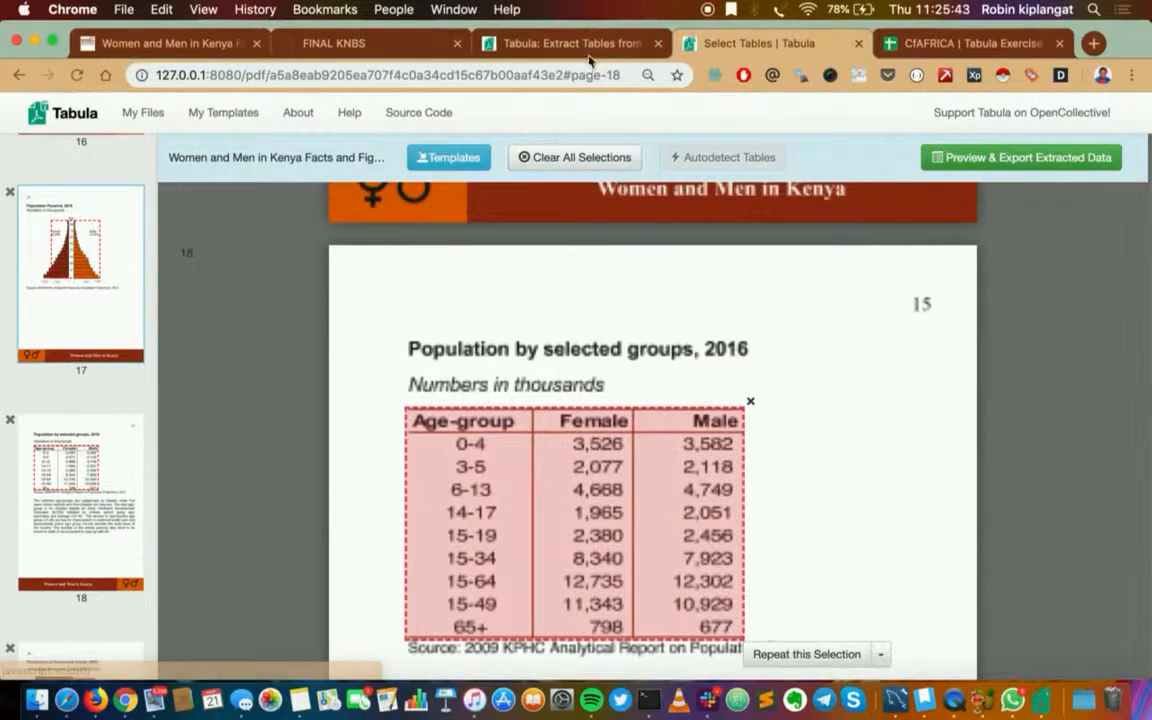
{"action": "left_click", "coordinate": [569, 161]}
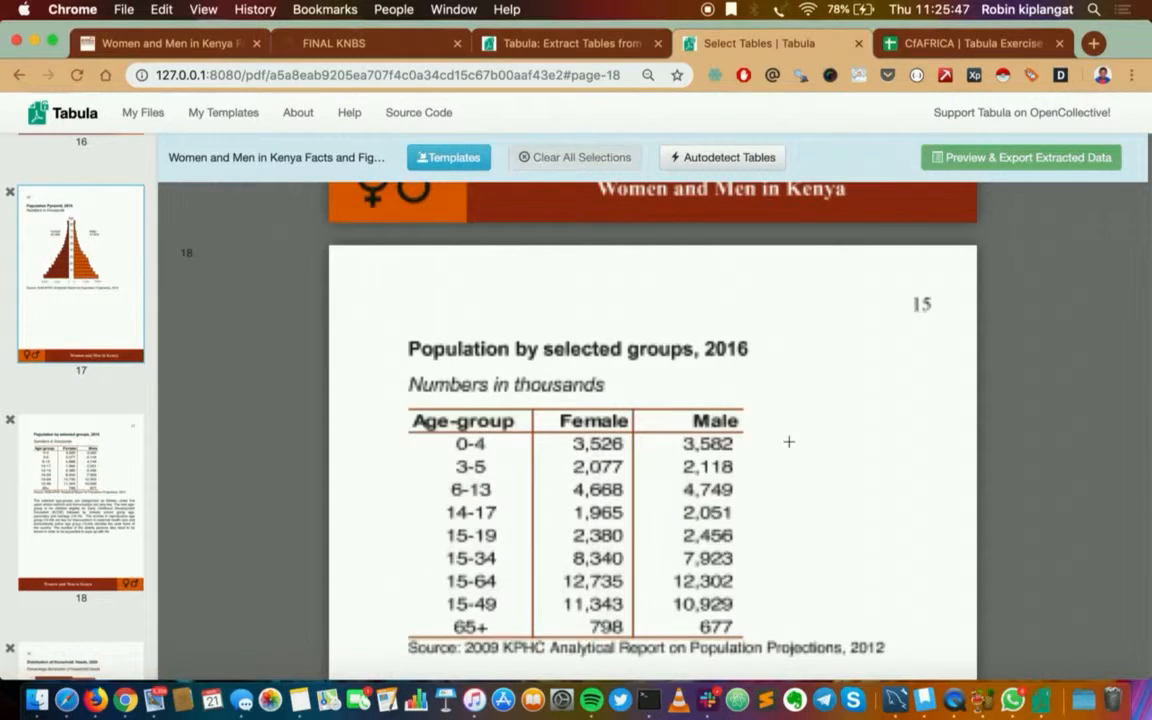
Mark the whole "Population by selected groups, 2016" table for extraction, from the header row through the 65+ row
{"action": "scroll", "coordinate": [789, 441], "scroll_direction": "down", "scroll_amount": 2}
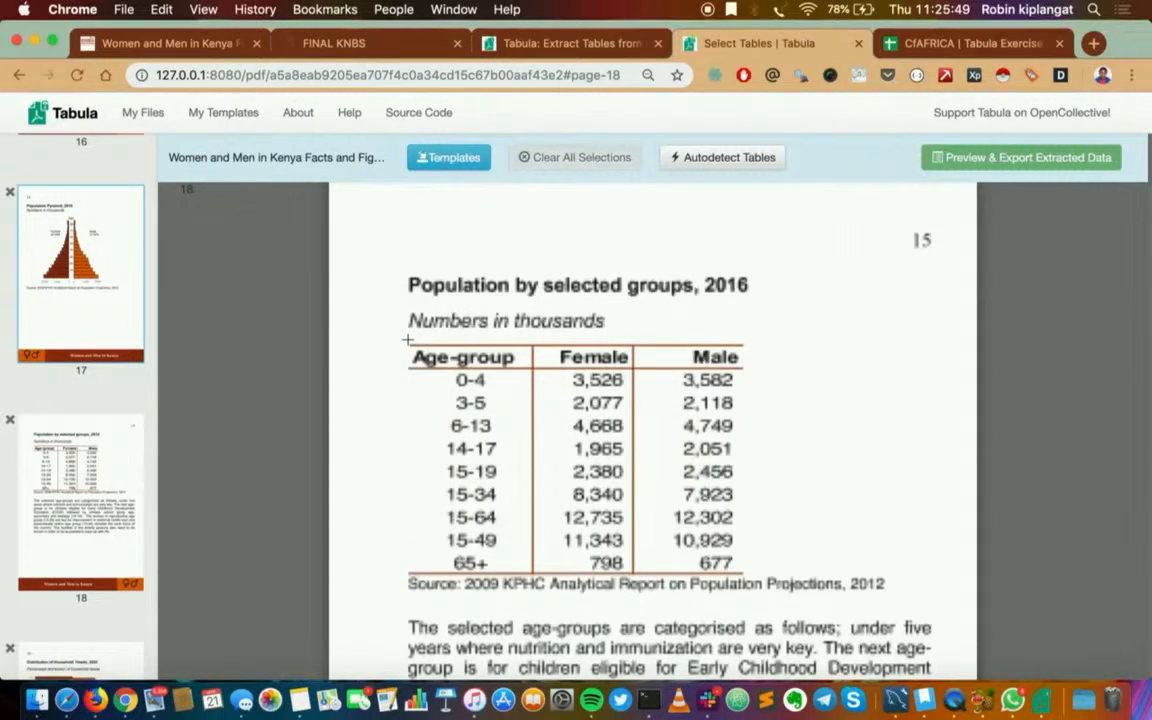
{"action": "left_click_drag", "start_coordinate": [408, 340], "coordinate": [757, 580]}
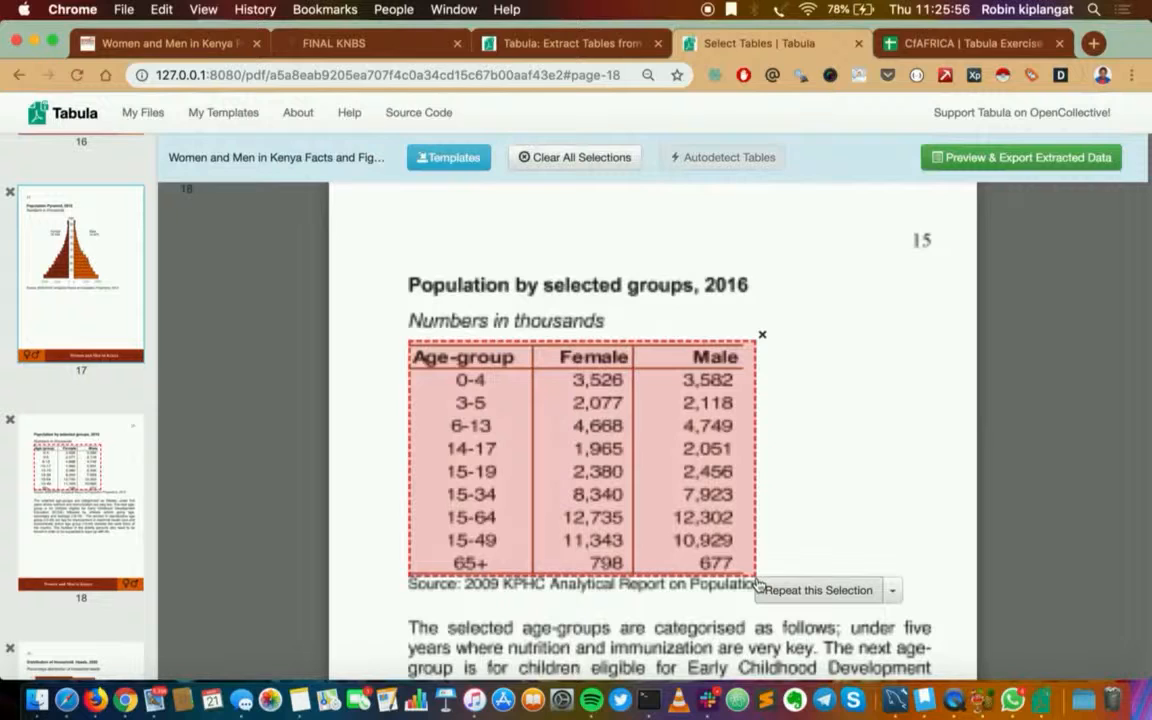
{"action": "left_click", "coordinate": [892, 590]}
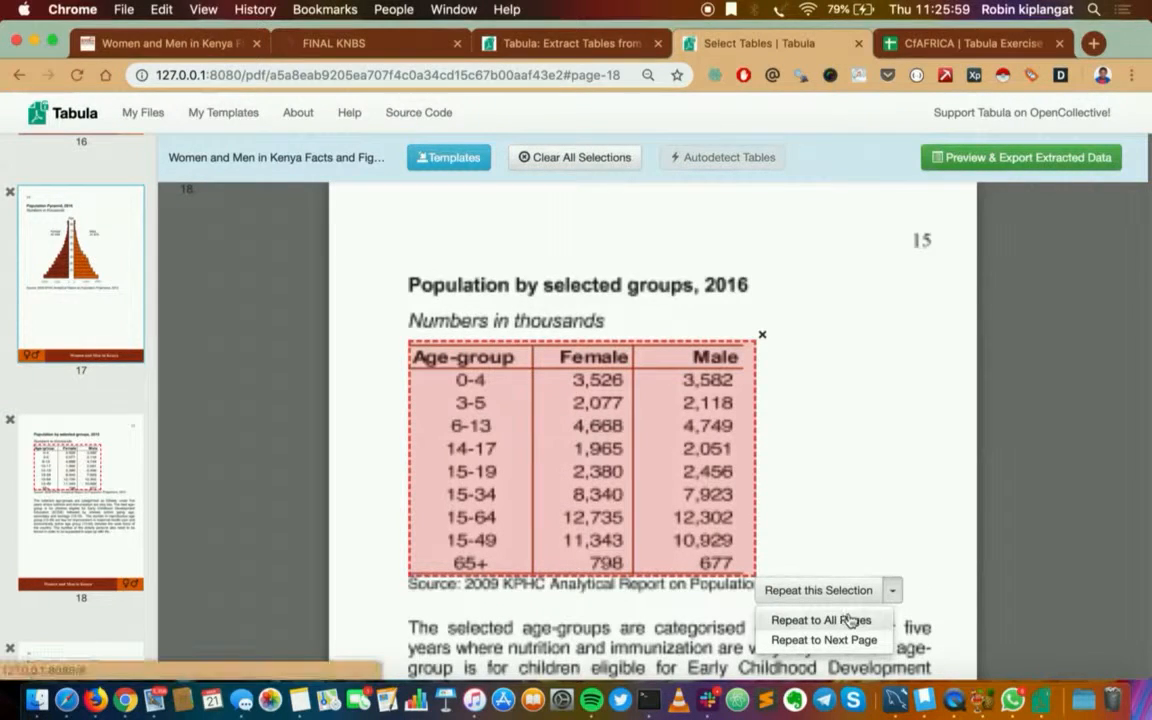
{"action": "left_click", "coordinate": [828, 481]}
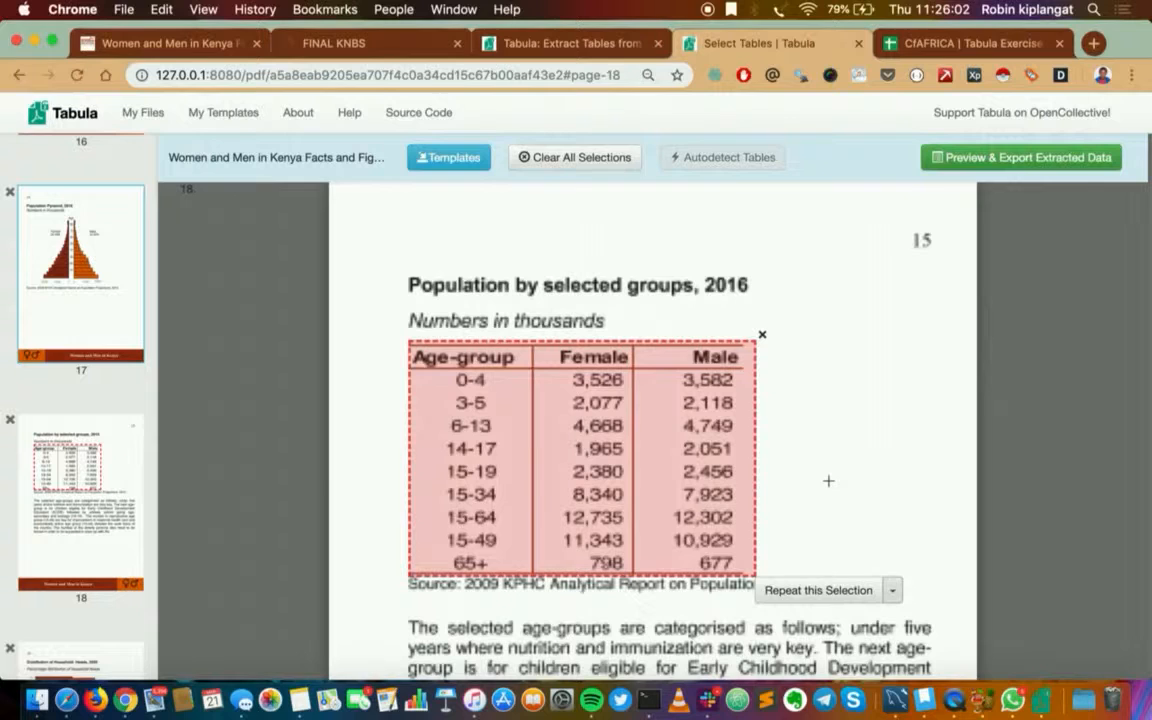
Preview the data extracted from the marked table using the Stream extraction method
{"action": "left_click", "coordinate": [963, 160]}
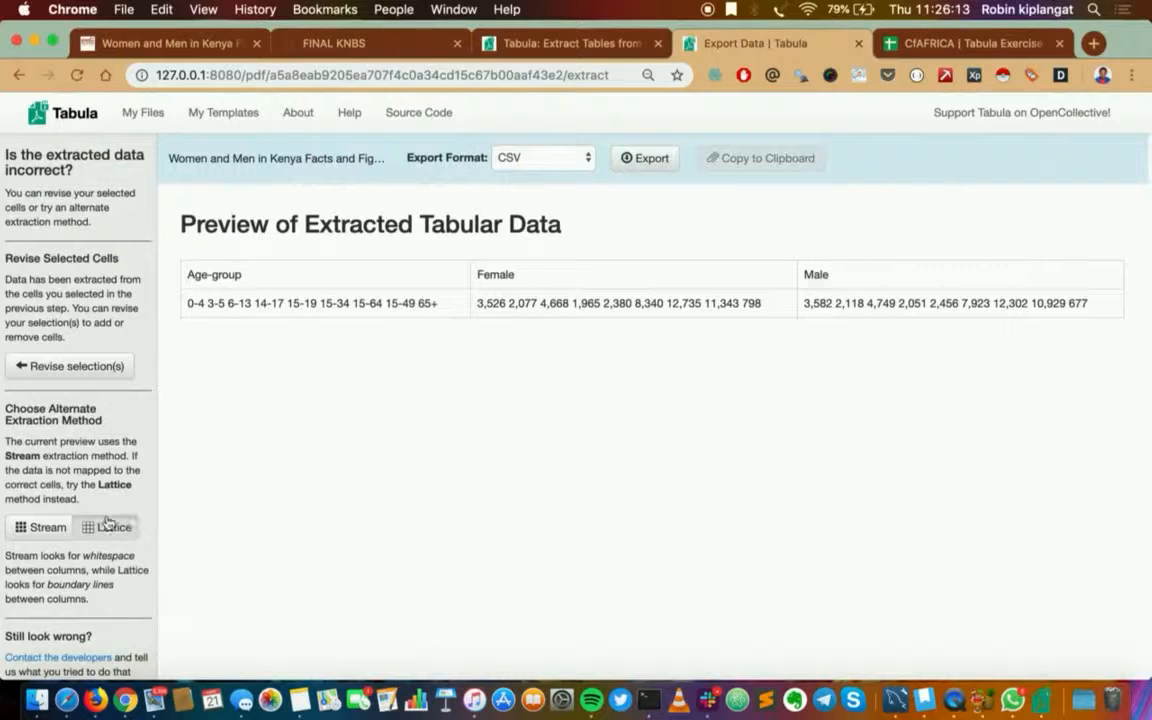
{"action": "left_click", "coordinate": [41, 530]}
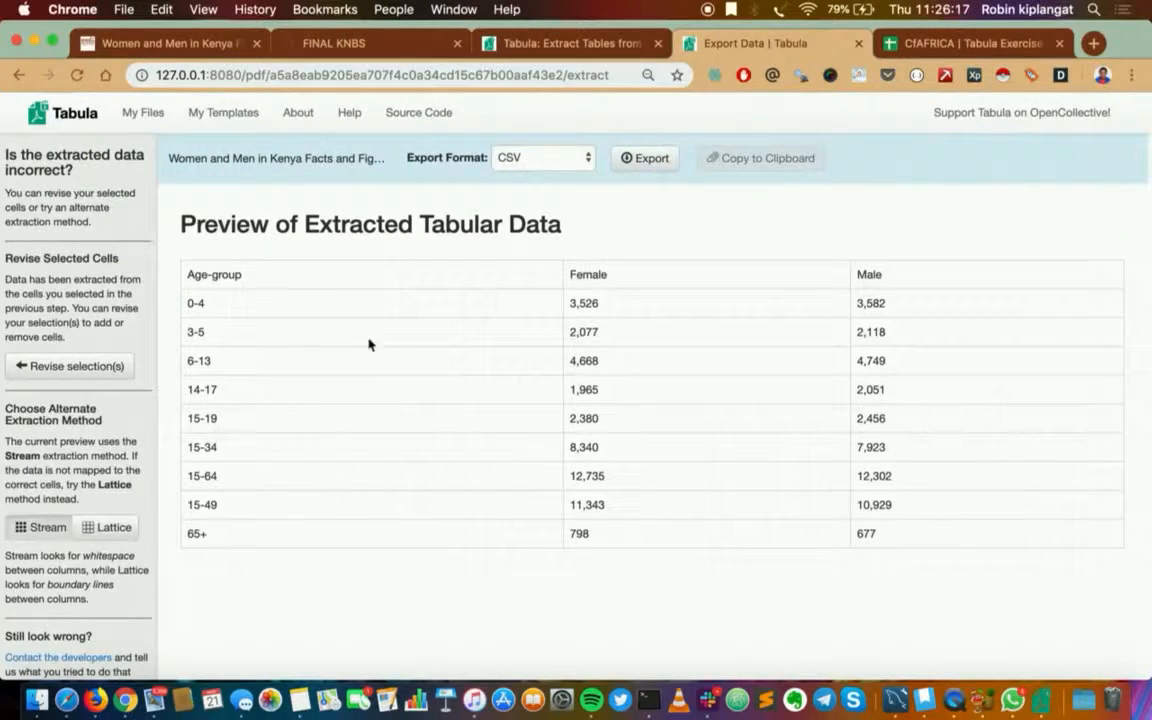
Compare the extracted table preview with the original "Population by selected groups, 2016" table in the source PDF
{"action": "scroll", "coordinate": [612, 541], "scroll_direction": "down", "scroll_amount": 3}
{"action": "scroll", "coordinate": [612, 541], "scroll_direction": "up", "scroll_amount": 3}
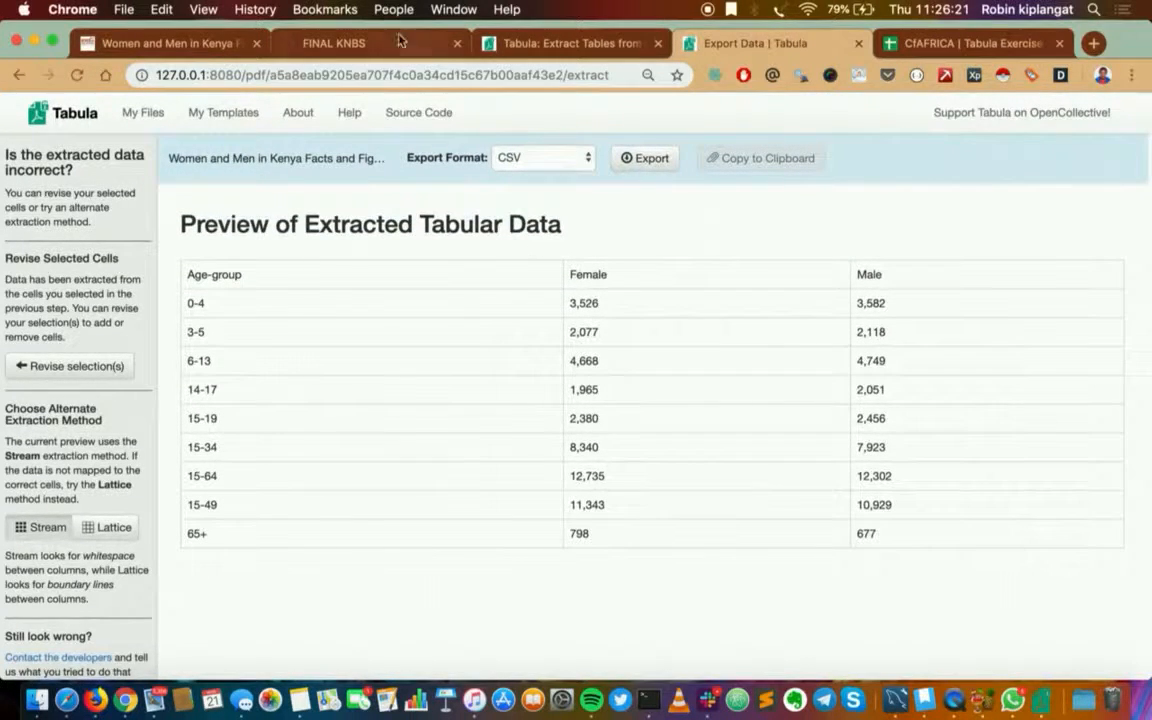
{"action": "left_click", "coordinate": [330, 43]}
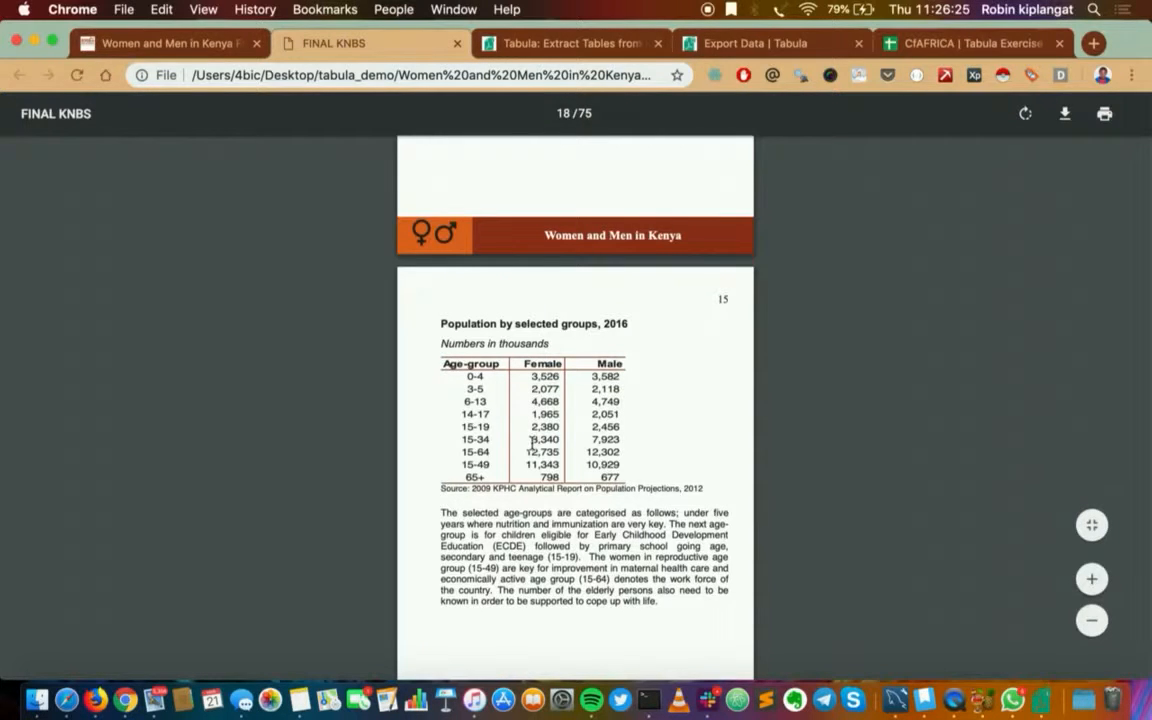
{"action": "left_click", "coordinate": [523, 36]}
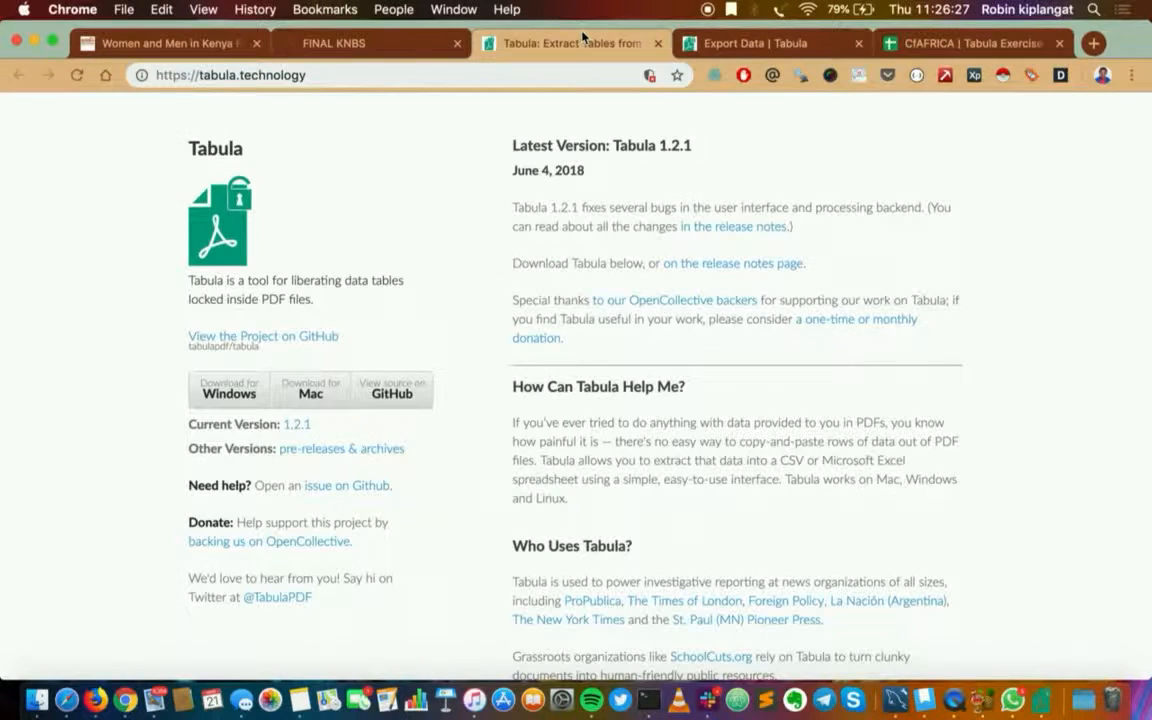
{"action": "left_click", "coordinate": [689, 40]}
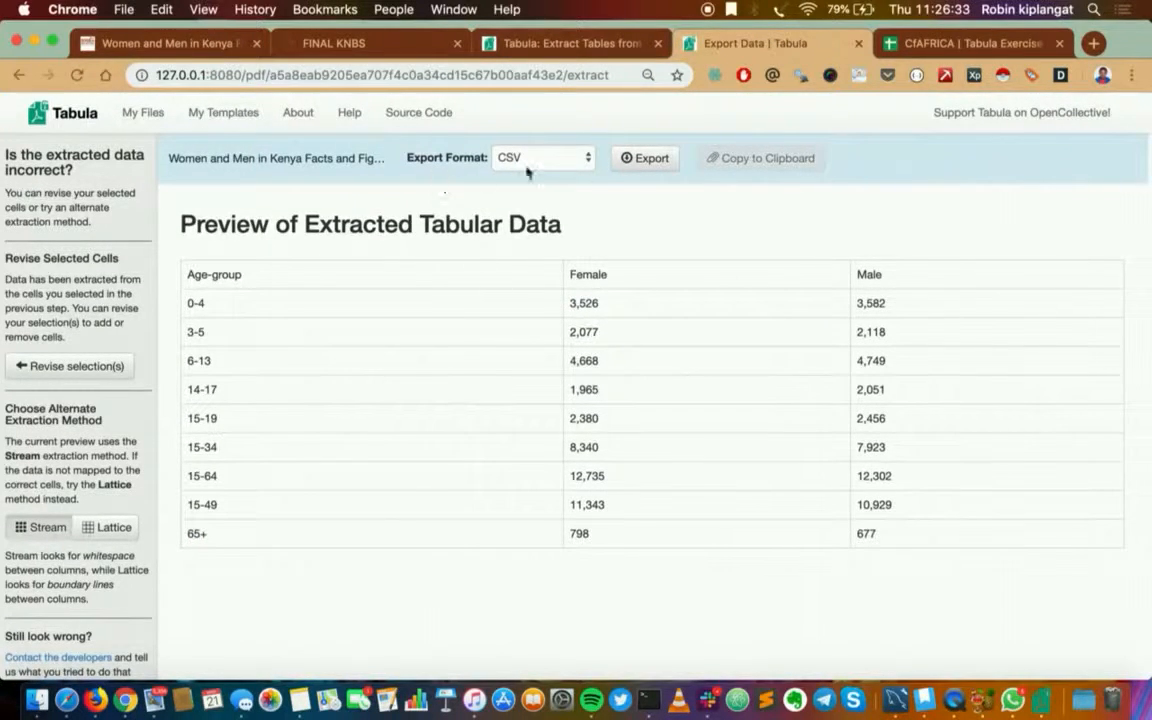
Export the extracted table in CSV format as population_by_selected_age_groups_2017 into the tabula_demo folder, and check the exported file in Numbers
{"action": "left_click", "coordinate": [588, 163]}
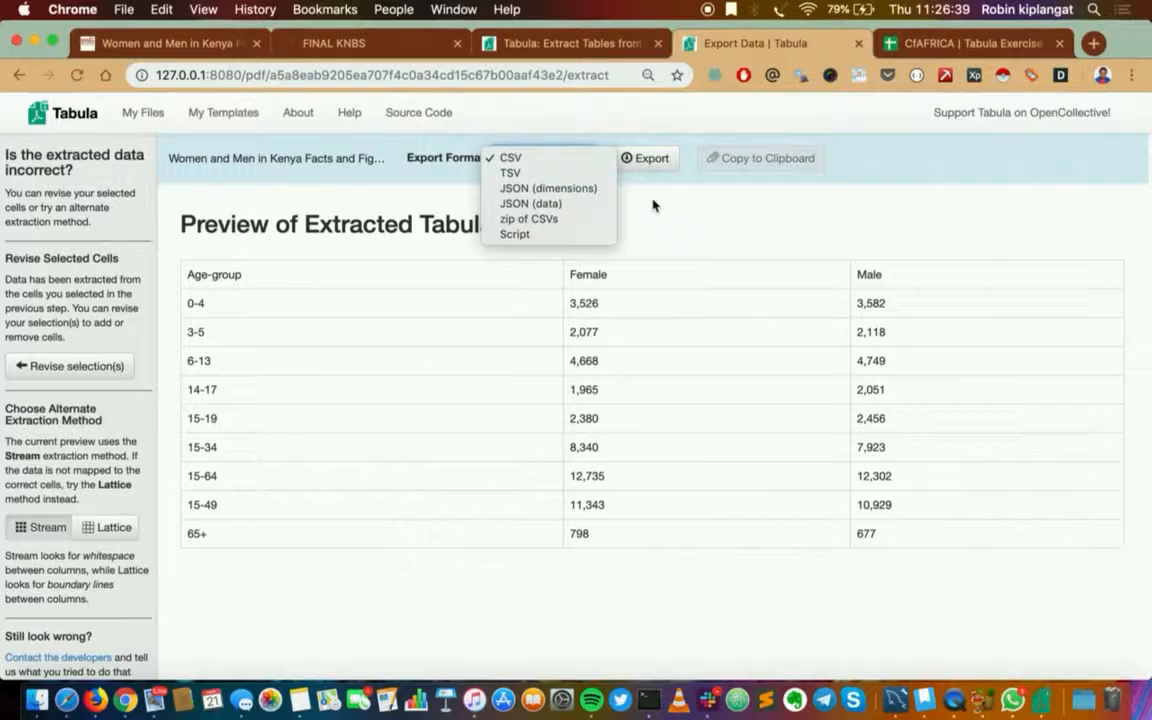
{"action": "left_click", "coordinate": [542, 158]}
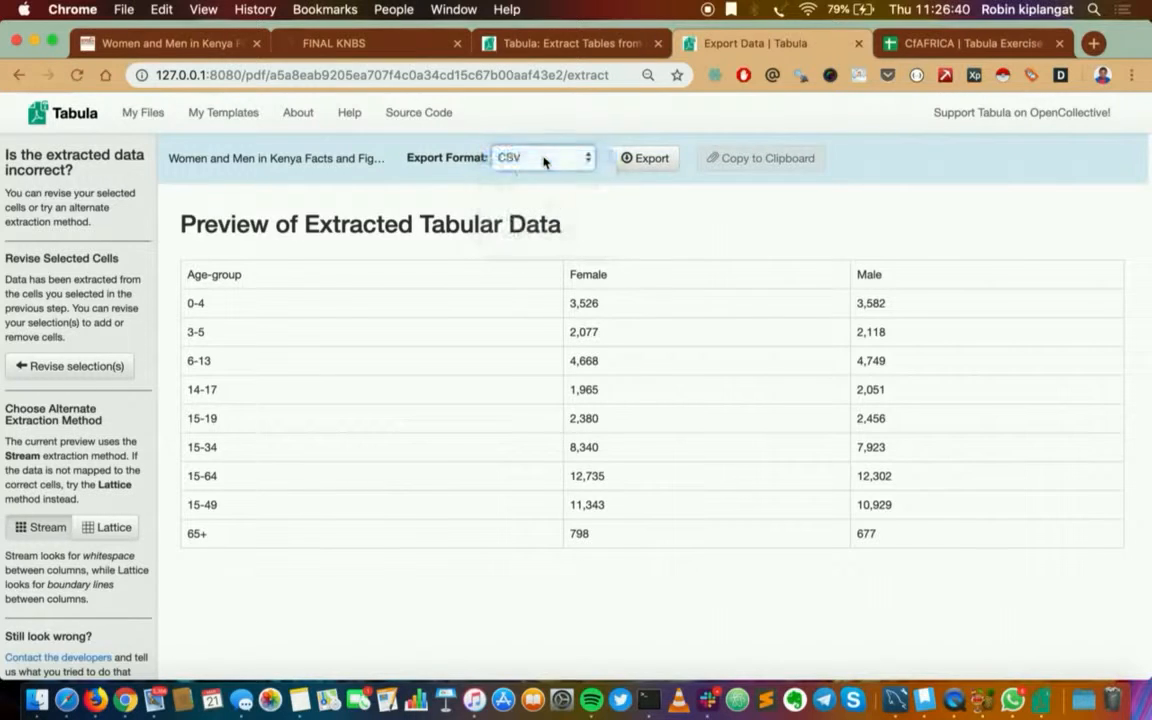
{"action": "left_click", "coordinate": [652, 160]}
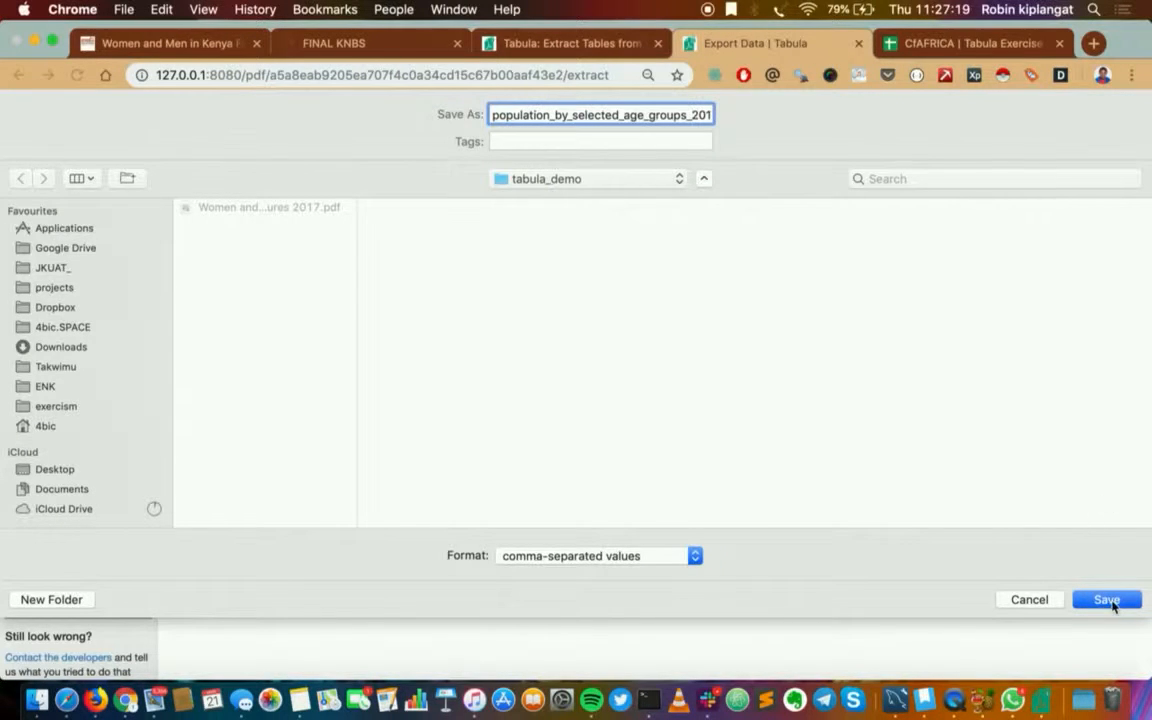
{"action": "left_click", "coordinate": [1111, 601]}
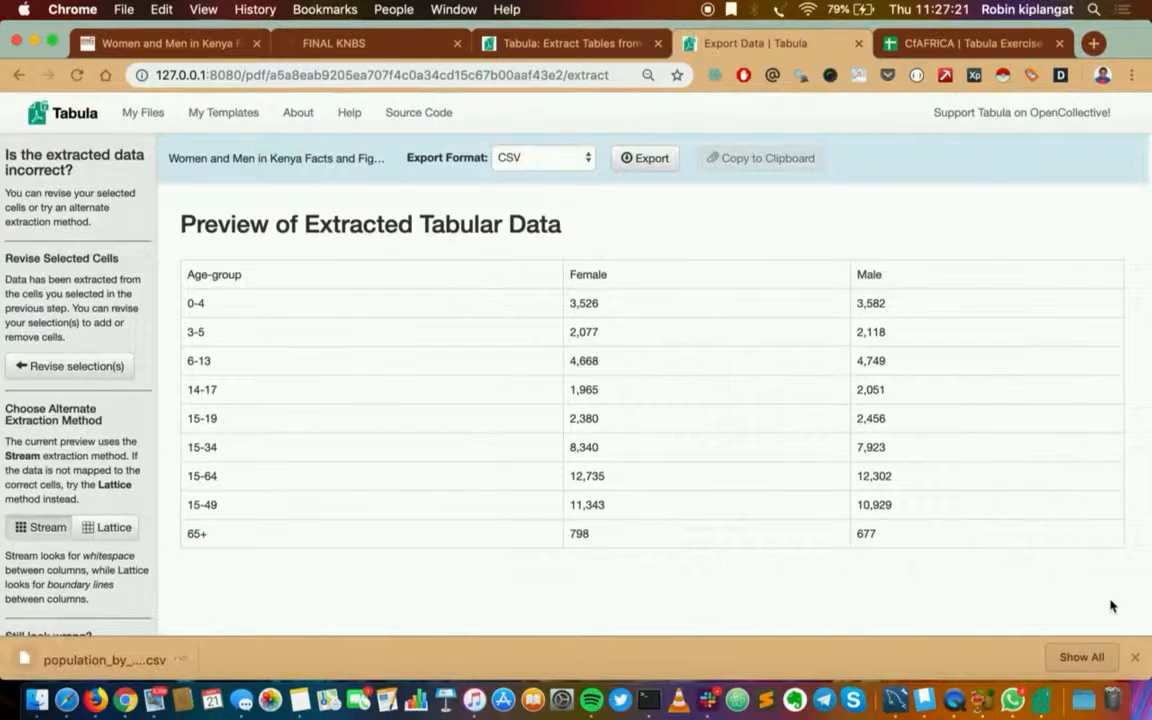
{"action": "left_click", "coordinate": [108, 662]}
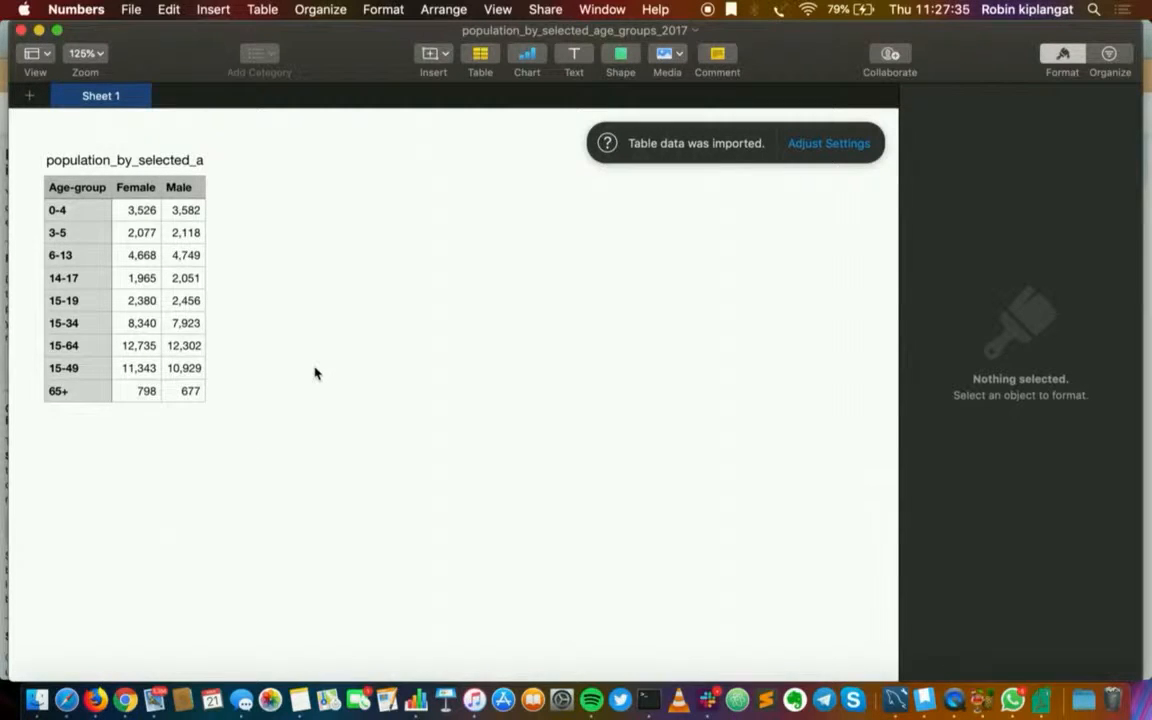
{"action": "left_click", "coordinate": [20, 31]}
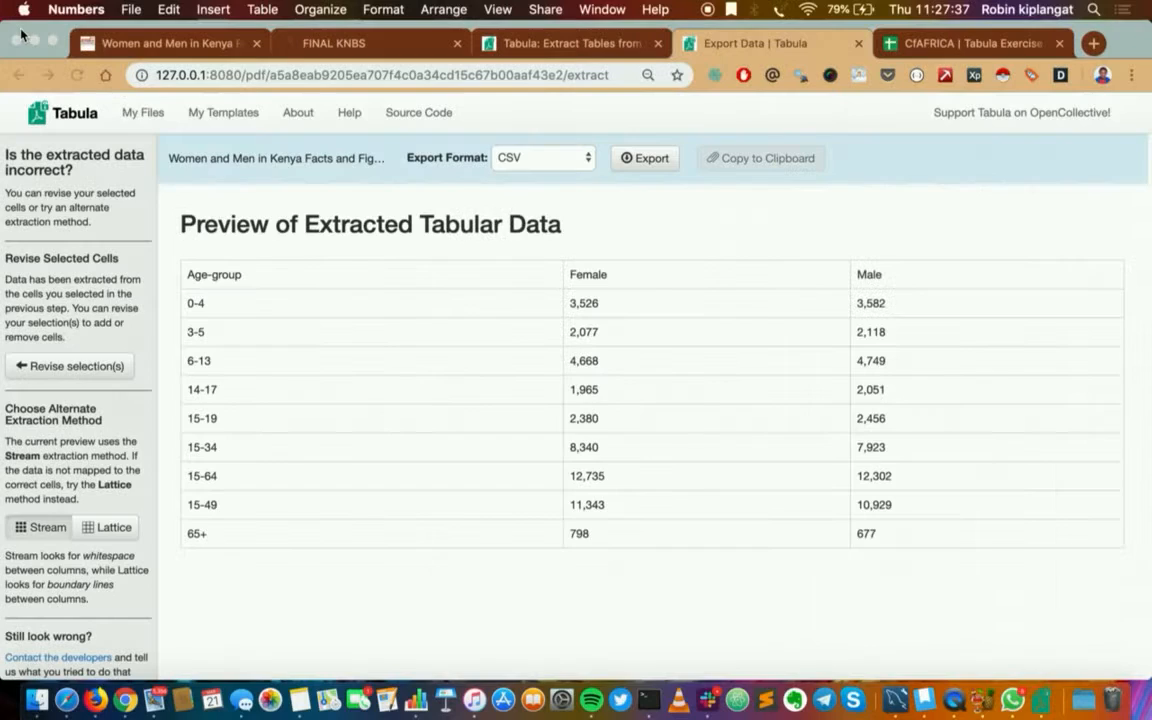
Import population_by_selected_age_groups_2017.csv from the tabula_demo folder into the "CfAFRICA | Tabula Exercise" Google spreadsheet as a new sheet, with automatic separator detection
{"action": "left_click", "coordinate": [943, 46]}
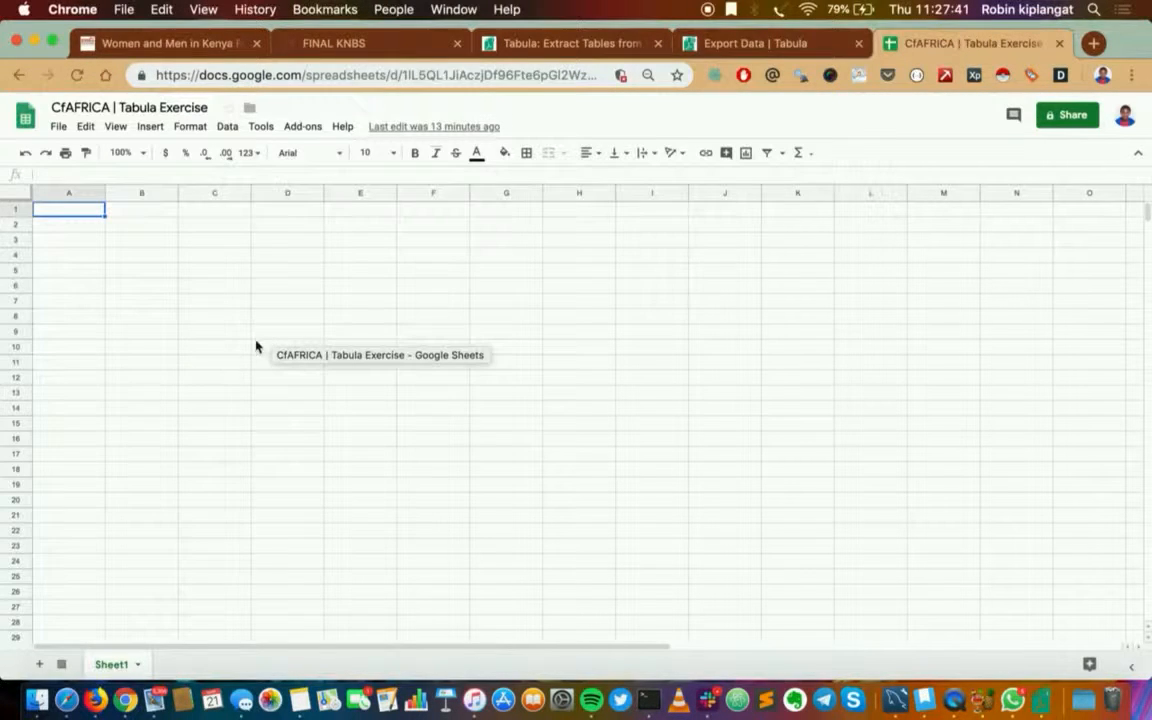
{"action": "left_click", "coordinate": [60, 127]}
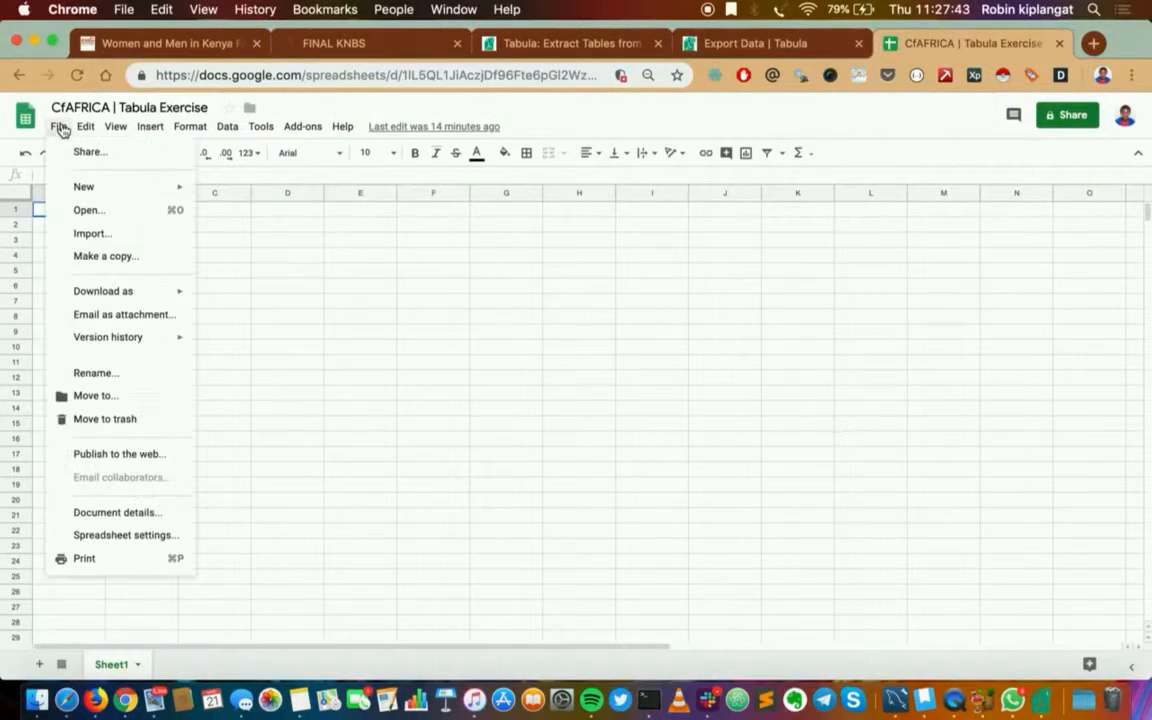
{"action": "left_click", "coordinate": [96, 234]}
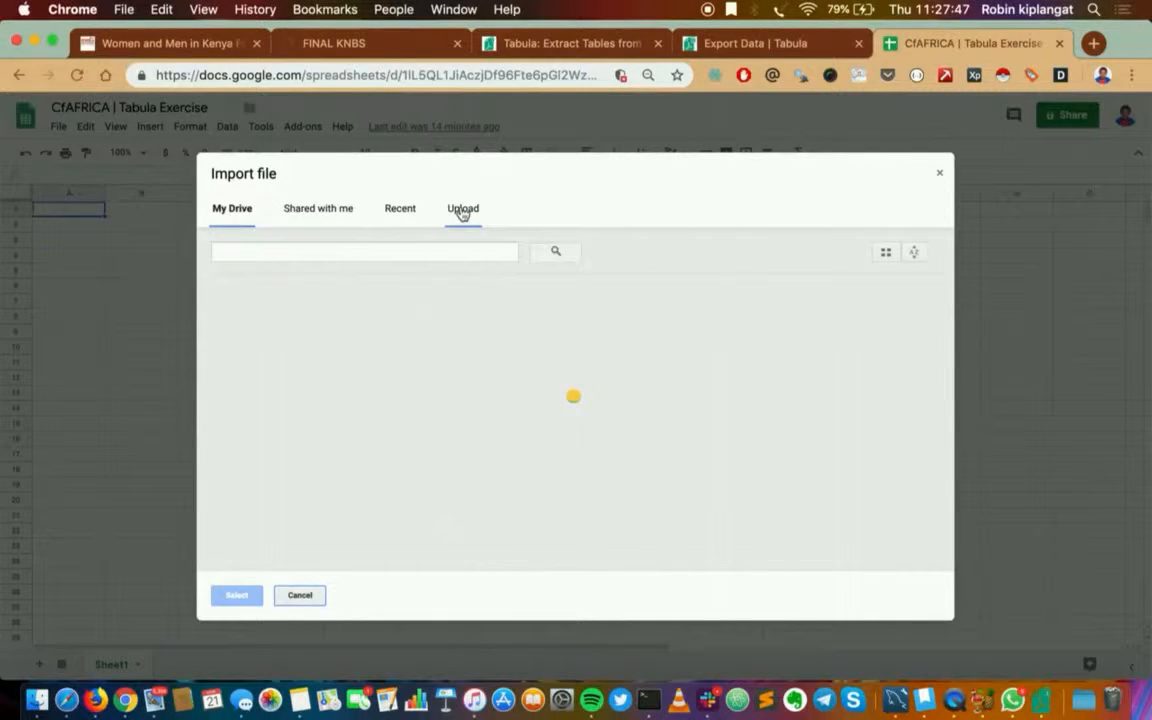
{"action": "left_click", "coordinate": [462, 212]}
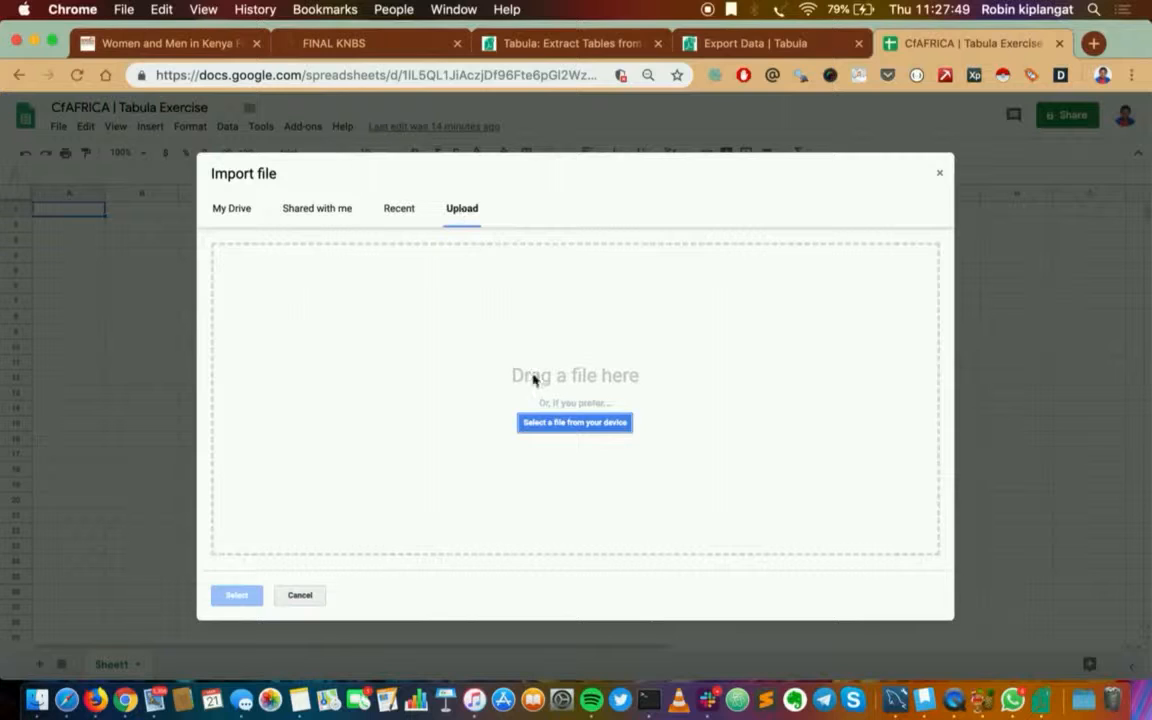
{"action": "left_click", "coordinate": [563, 428]}
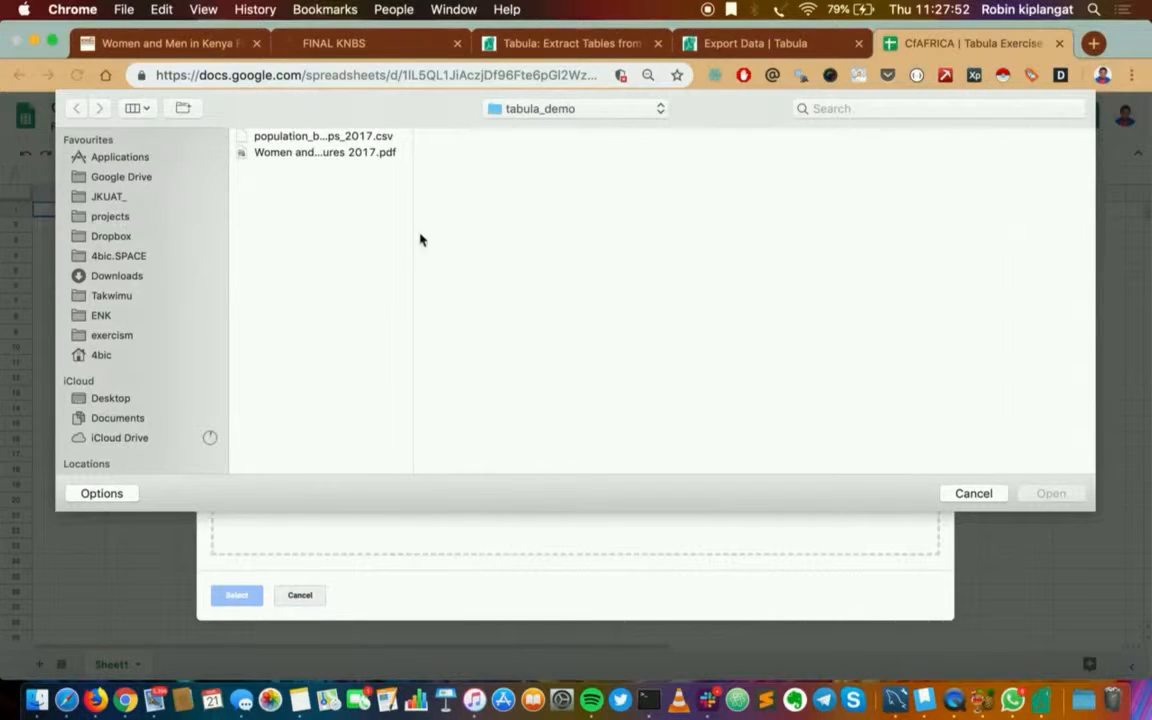
{"action": "left_click", "coordinate": [328, 137]}
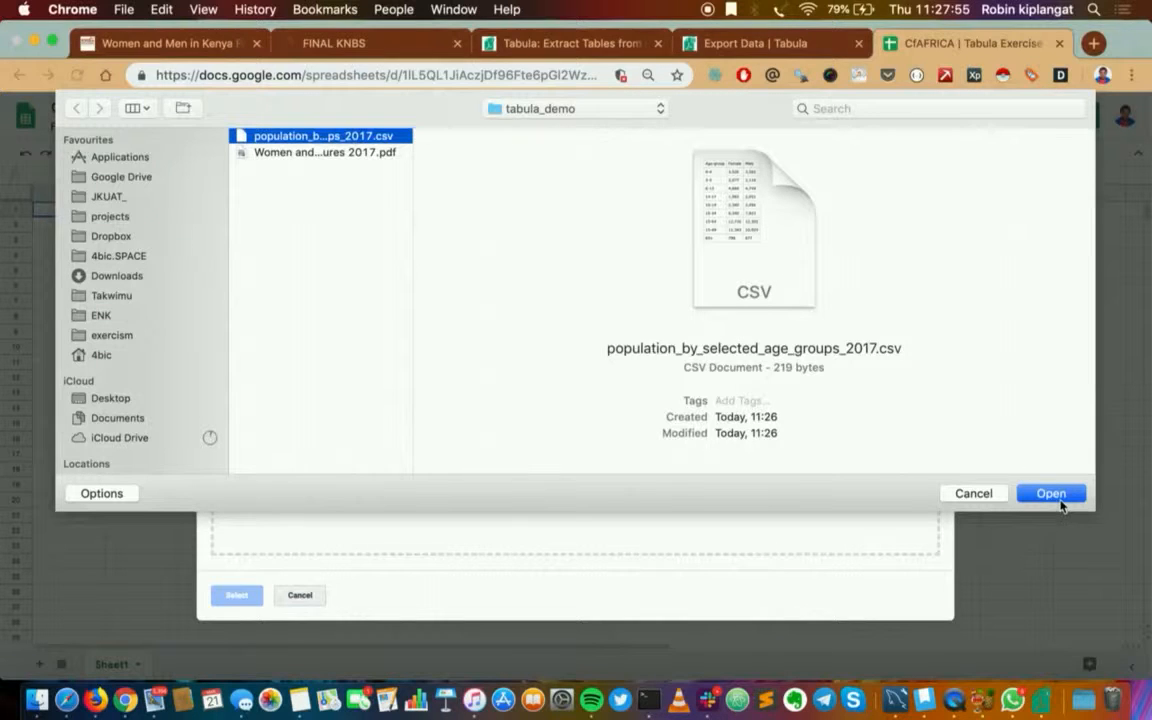
{"action": "left_click", "coordinate": [1052, 495]}
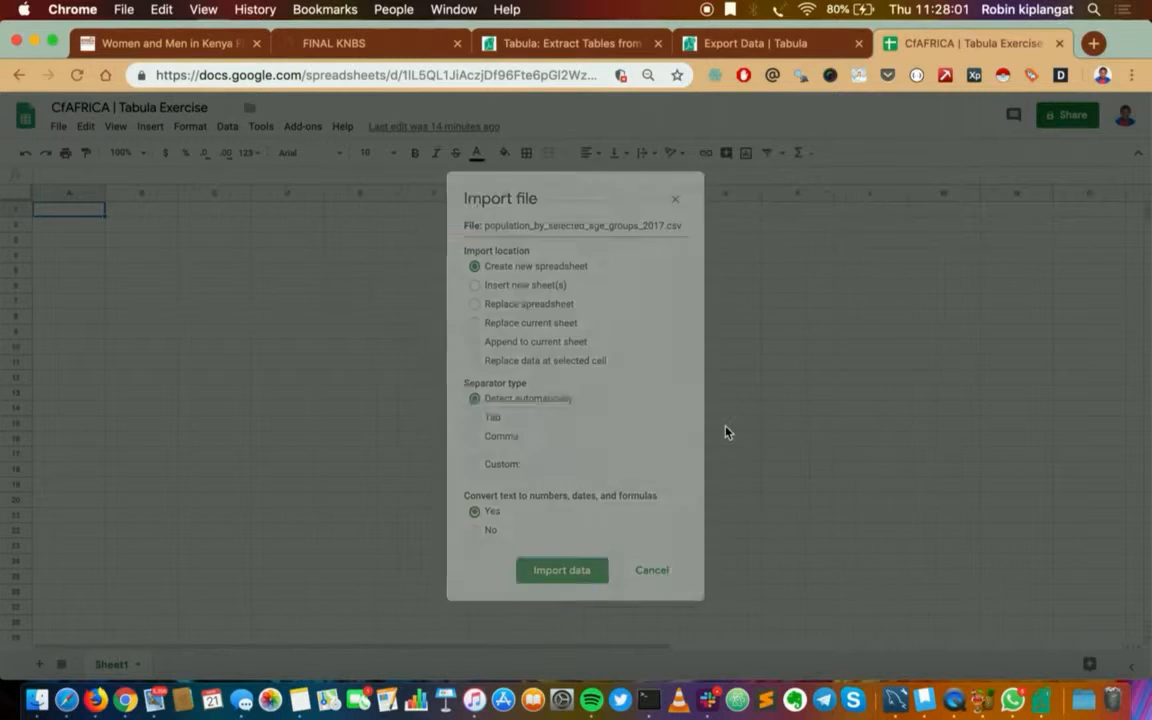
{"action": "left_click", "coordinate": [475, 285]}
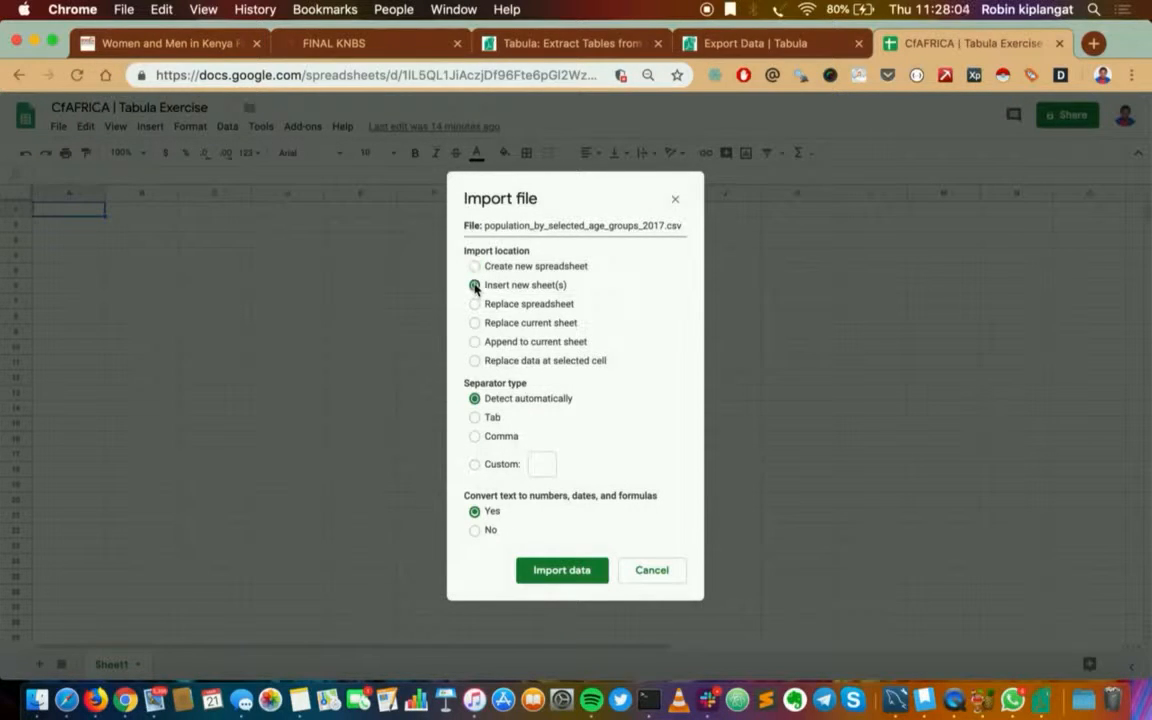
{"action": "left_click", "coordinate": [570, 581]}
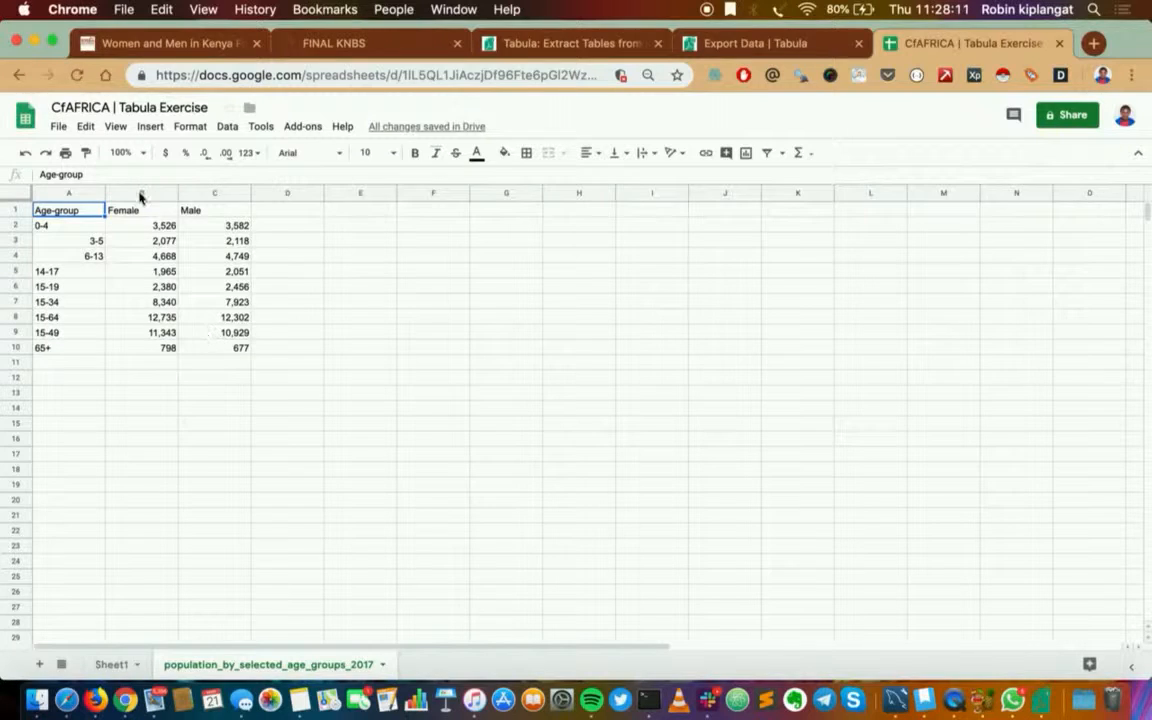
Select the Female and Male data in B1:C10 and insert Explore's suggested "Female and Male" bar chart into the sheet
{"action": "left_click_drag", "start_coordinate": [136, 209], "coordinate": [244, 353]}
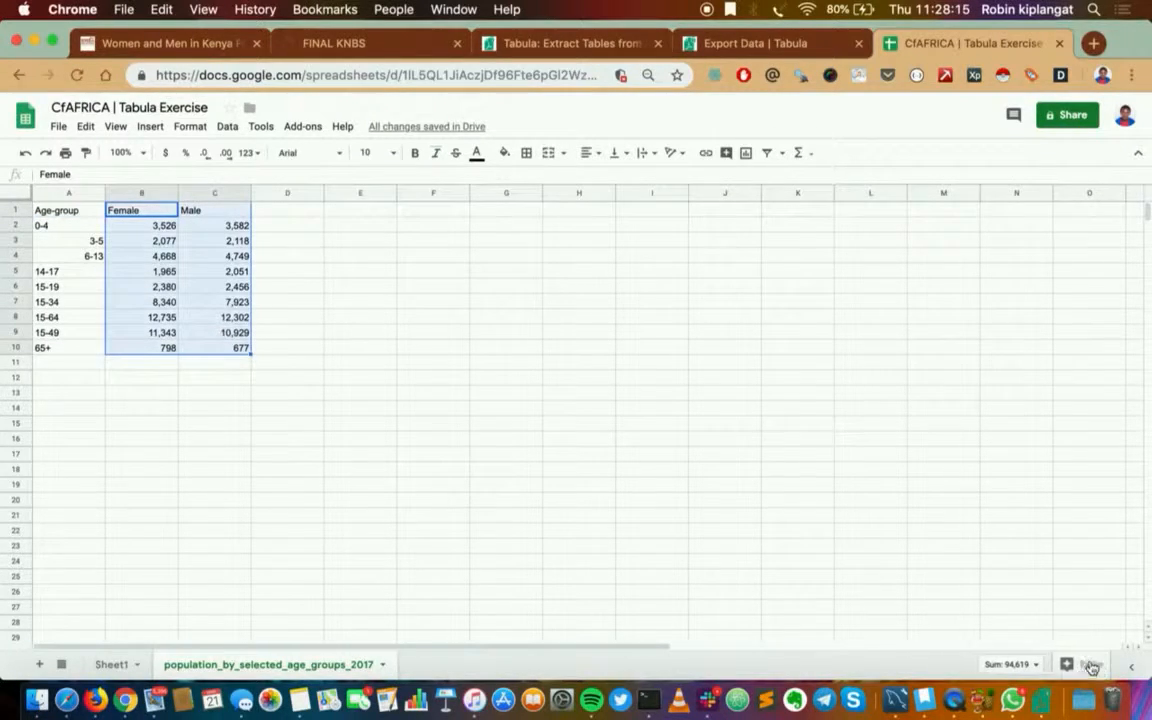
{"action": "left_click", "coordinate": [1089, 665]}
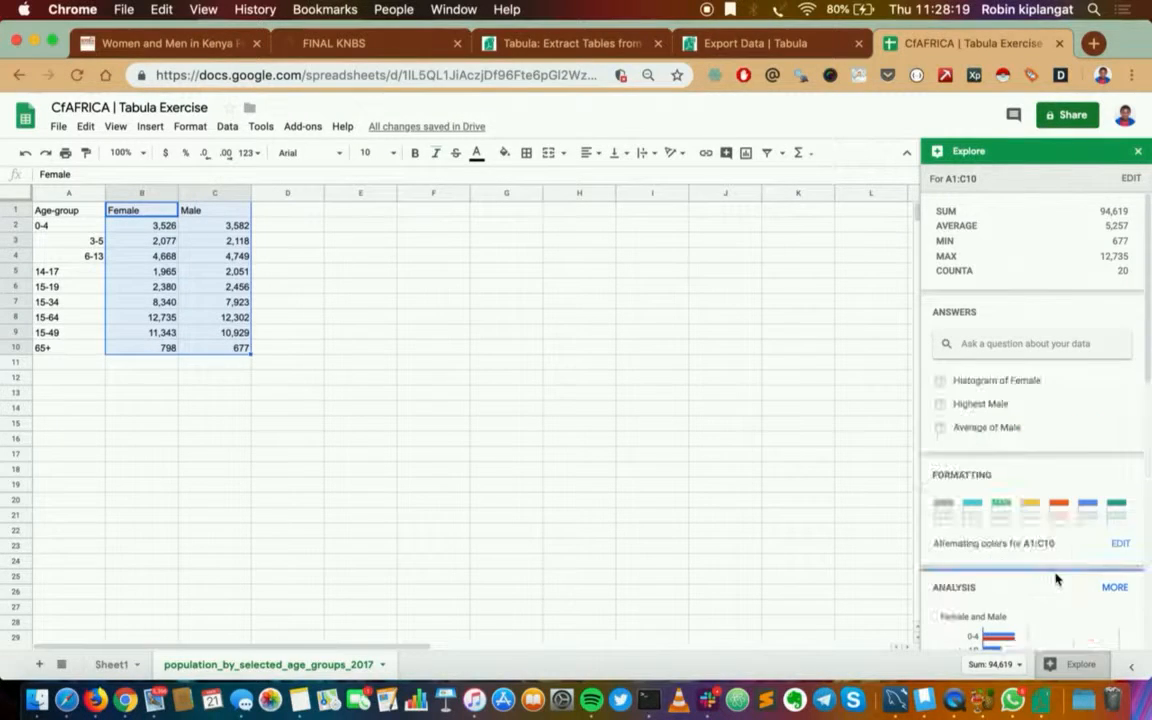
{"action": "scroll", "coordinate": [1055, 570], "scroll_direction": "down", "scroll_amount": 3}
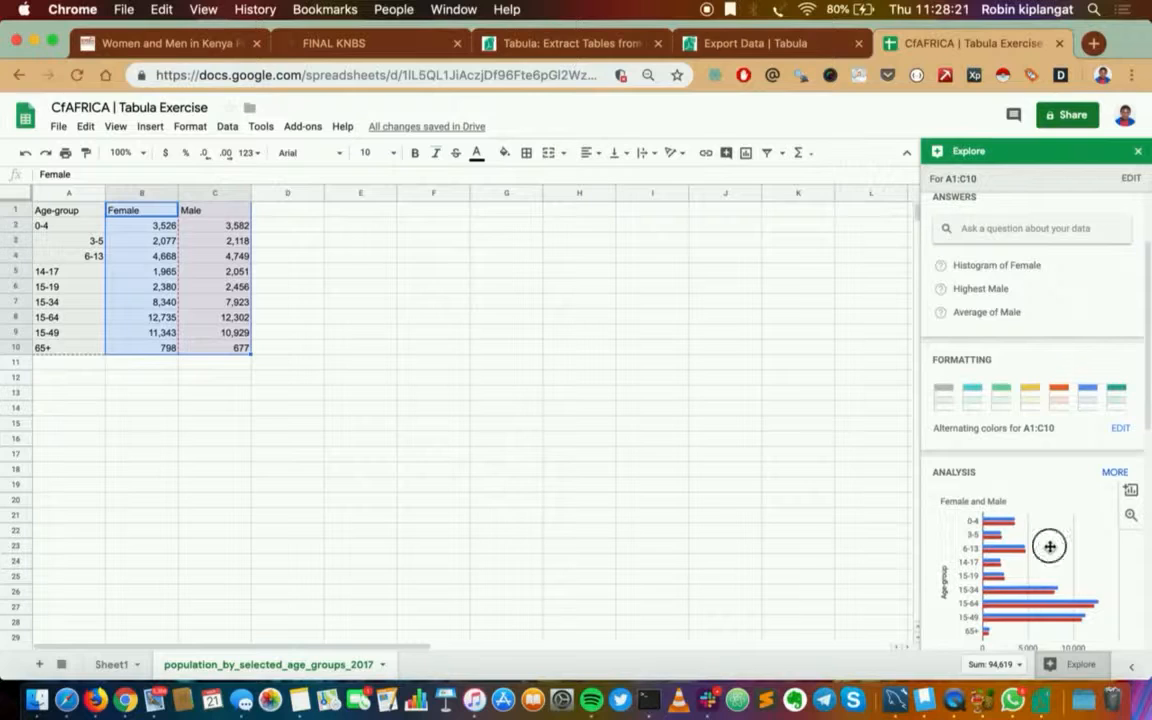
{"action": "left_click_drag", "start_coordinate": [1050, 547], "coordinate": [509, 360]}
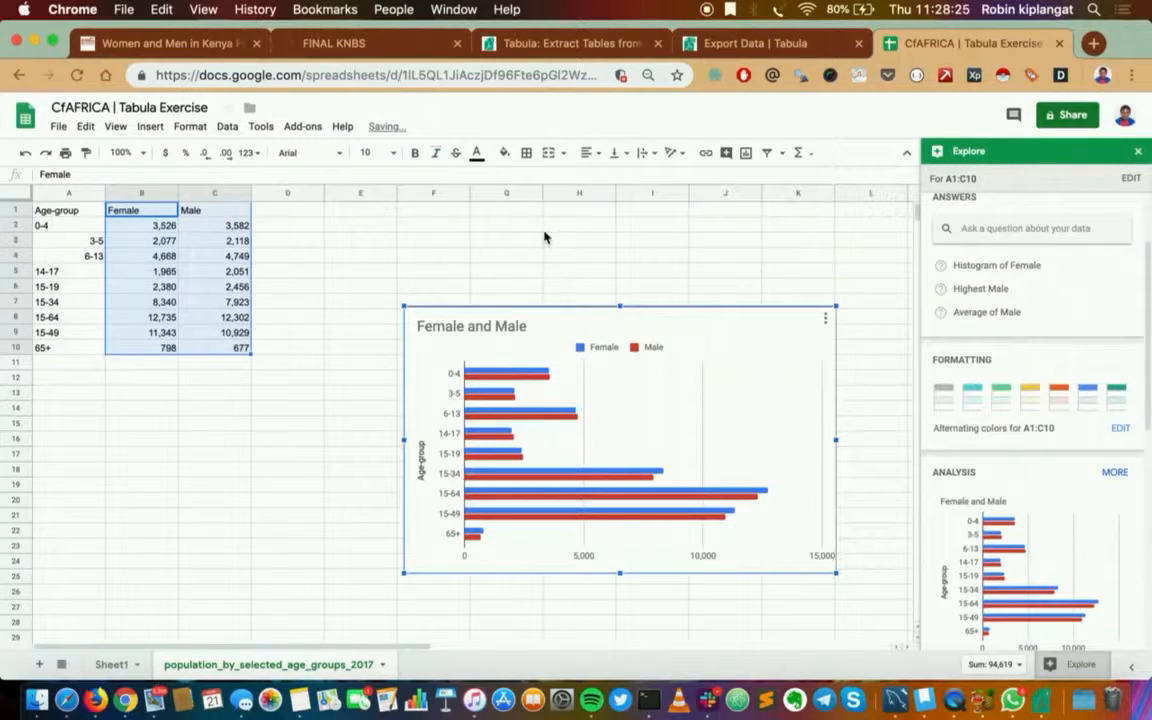
Change the inserted chart from a bar chart to a column chart without stacking, trying the stacked column type first
{"action": "scroll", "coordinate": [630, 380], "scroll_direction": "down", "scroll_amount": 2}
{"action": "scroll", "coordinate": [630, 380], "scroll_direction": "right", "scroll_amount": 2}
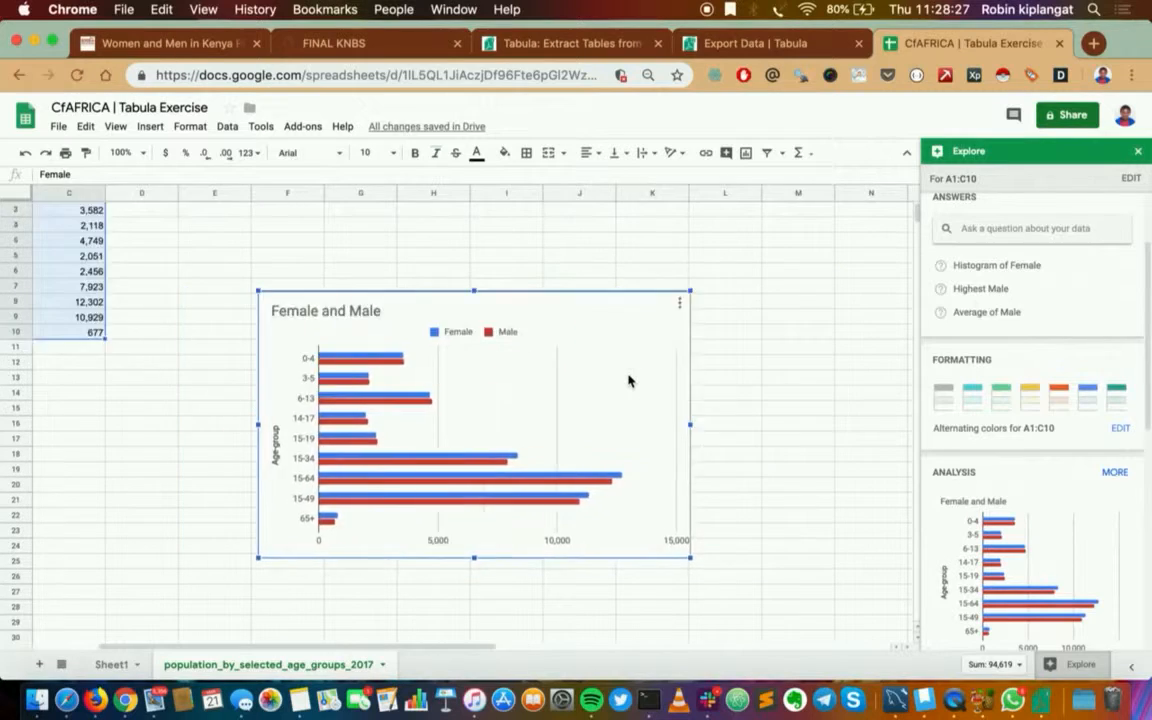
{"action": "scroll", "coordinate": [629, 380], "scroll_direction": "up", "scroll_amount": 2}
{"action": "scroll", "coordinate": [629, 380], "scroll_direction": "left", "scroll_amount": 2}
{"action": "left_click", "coordinate": [824, 322]}
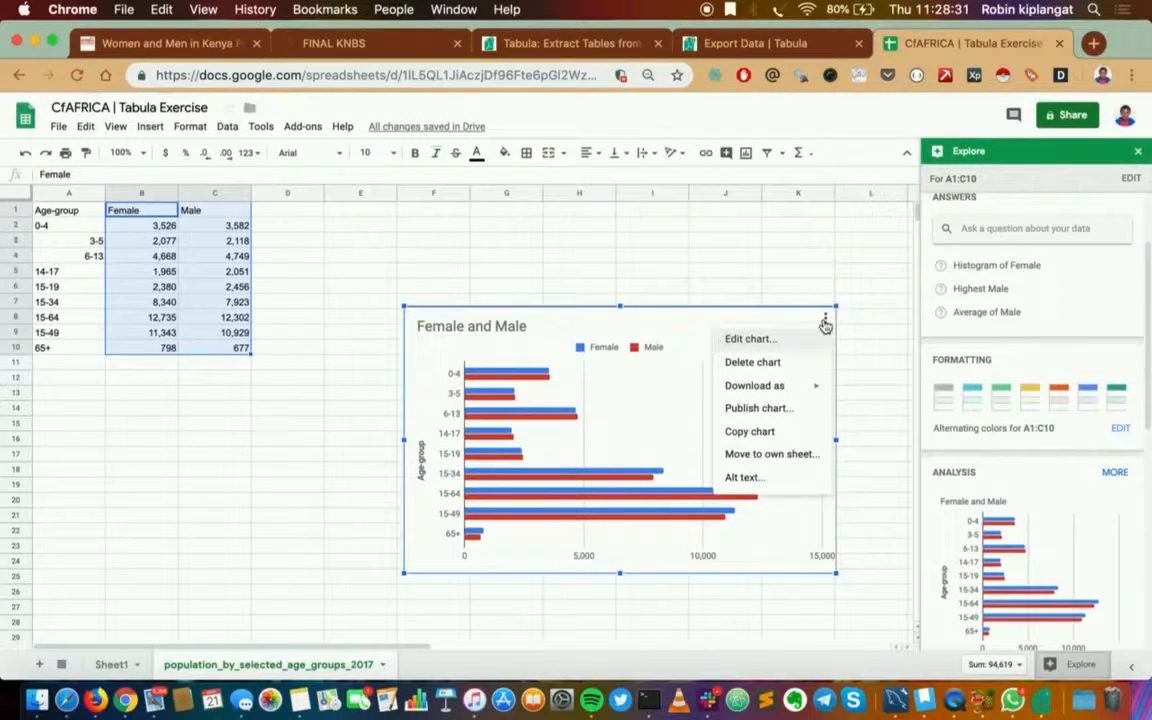
{"action": "left_click", "coordinate": [745, 340]}
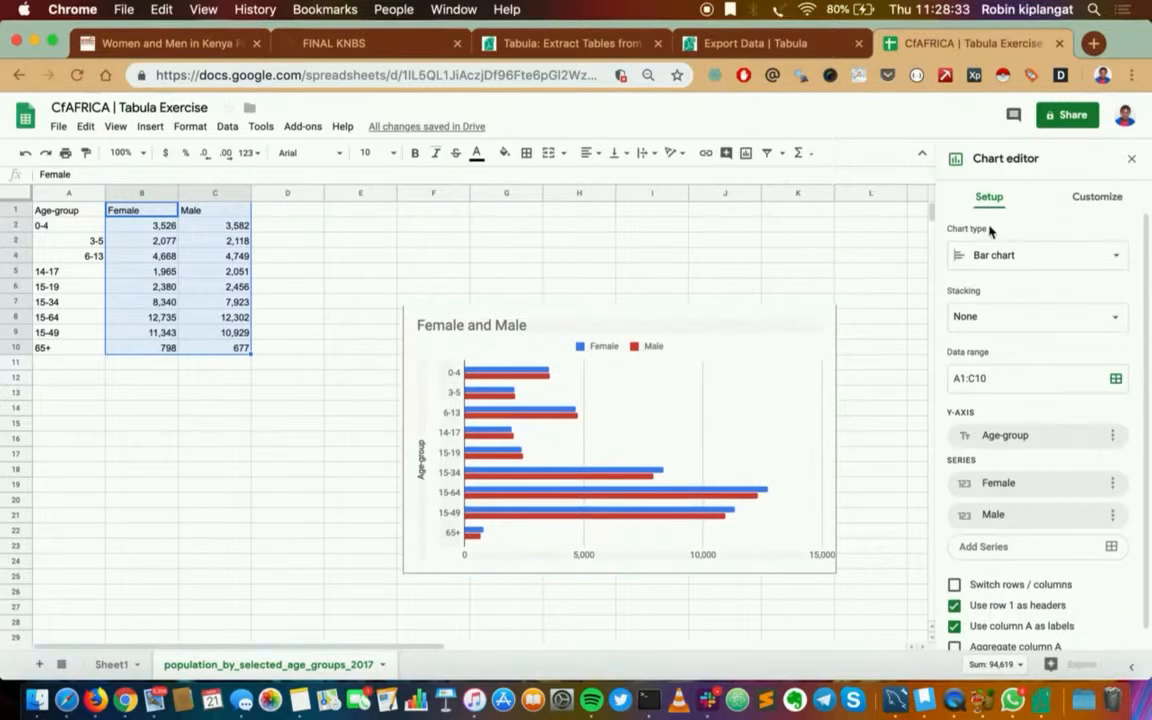
{"action": "left_click", "coordinate": [1118, 256]}
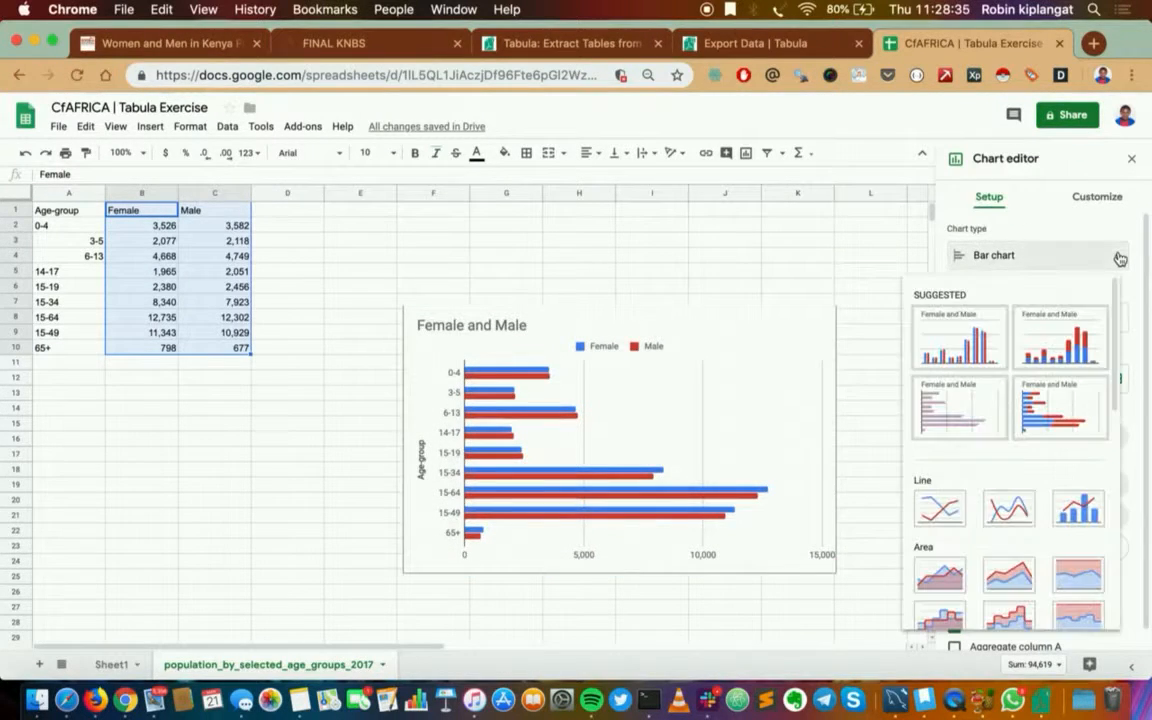
{"action": "left_click", "coordinate": [1057, 346]}
{"action": "left_click", "coordinate": [1055, 256]}
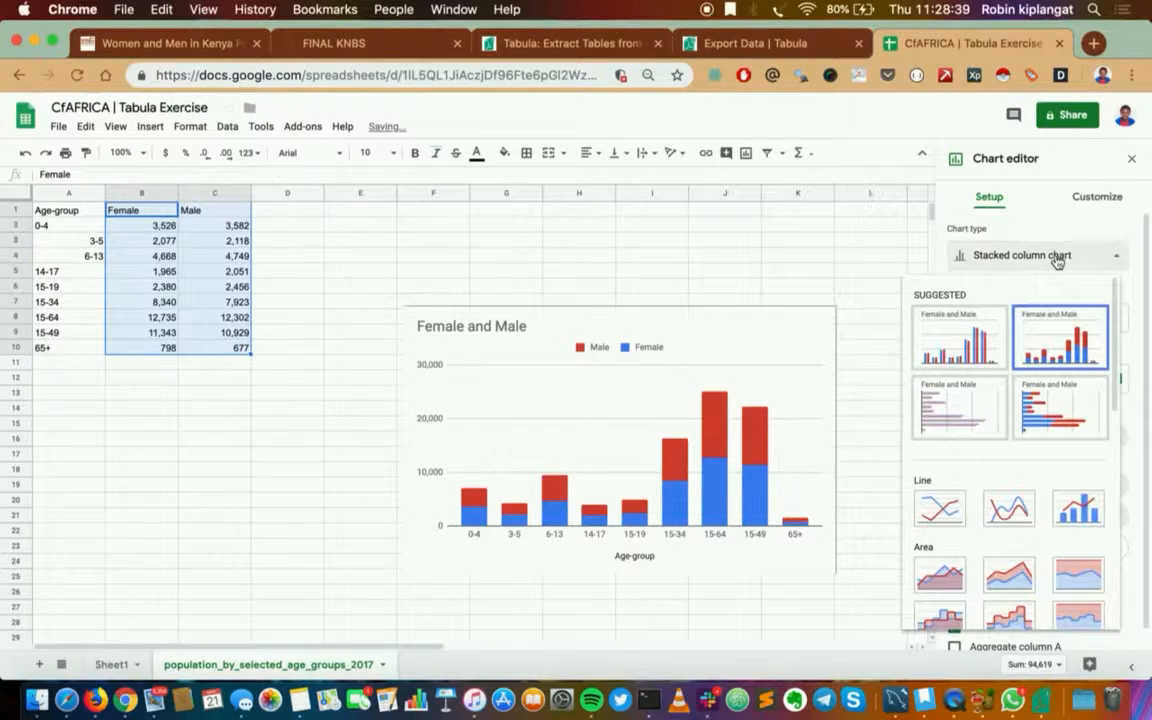
{"action": "left_click", "coordinate": [1037, 347]}
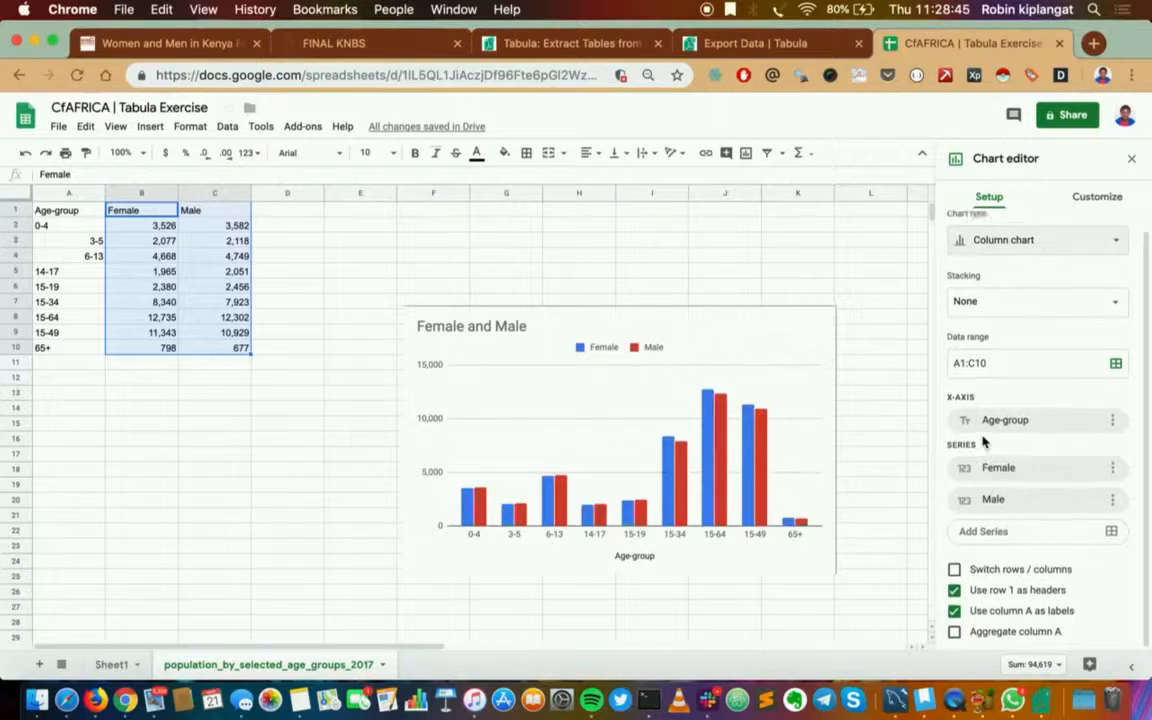
Change the chart title to "Population by Selected Age Groups 2017"
{"action": "left_click", "coordinate": [1097, 198]}
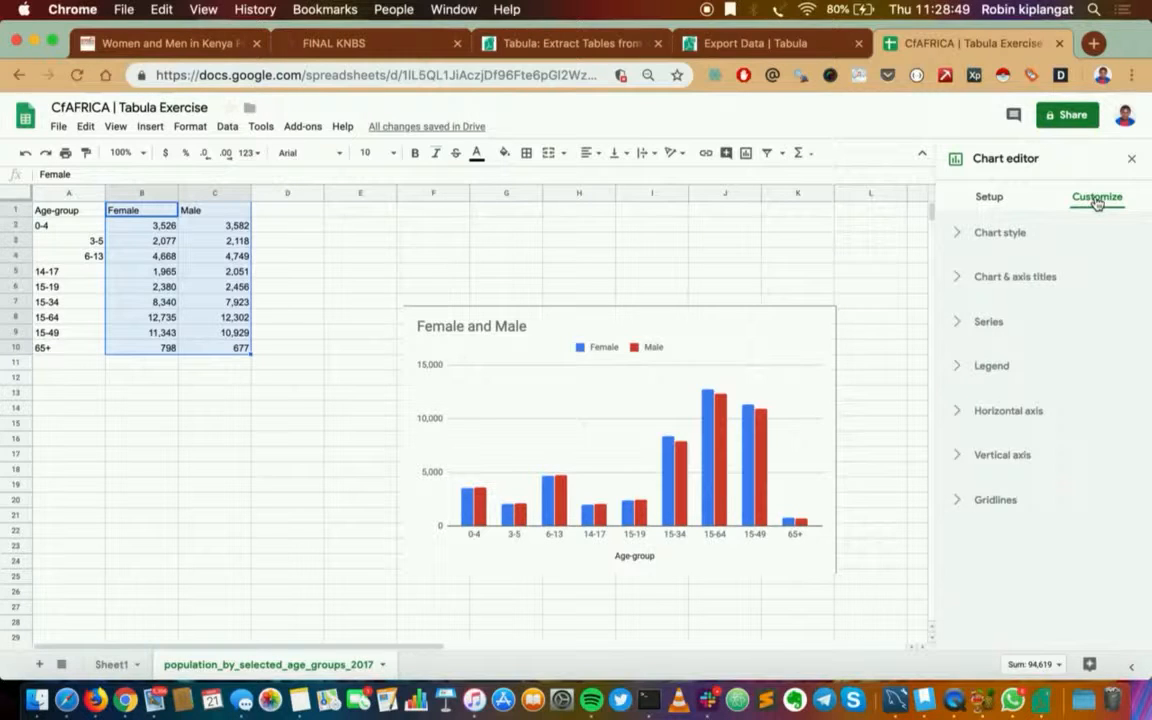
{"action": "left_click", "coordinate": [487, 324]}
{"action": "double_click", "coordinate": [485, 324]}
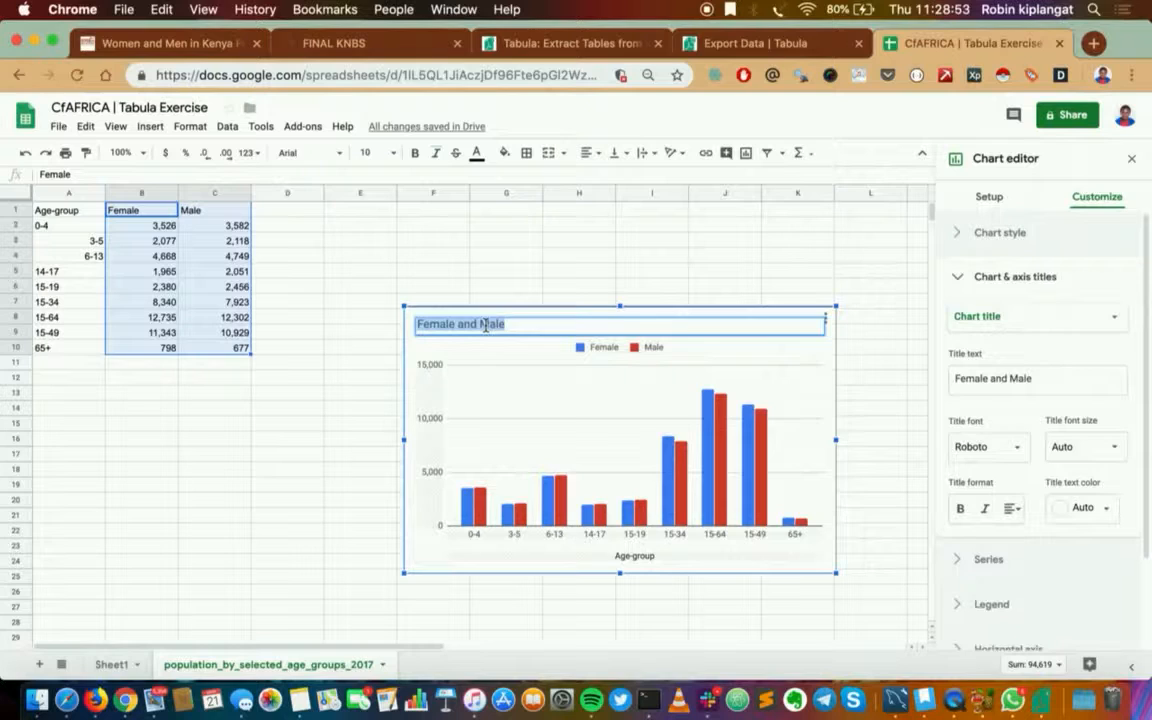
{"action": "type", "text": "Population"}
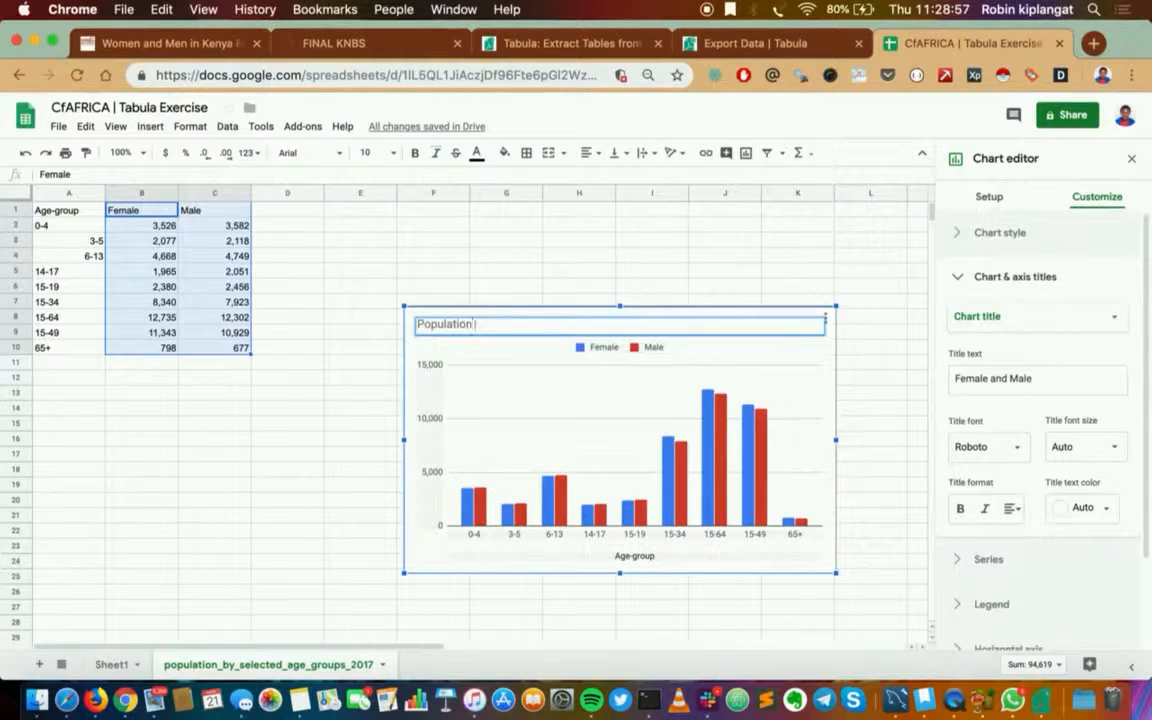
{"action": "type", "text": " by Selected Age G"}
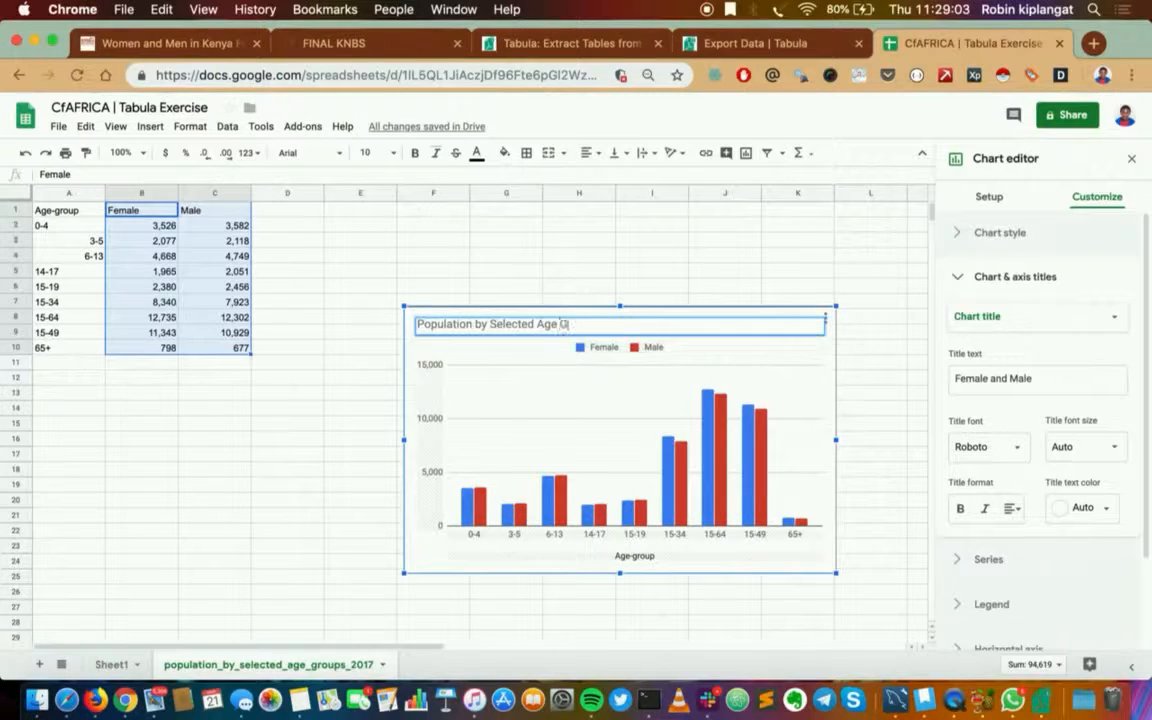
{"action": "type", "text": "roups 2017"}
{"action": "left_click", "coordinate": [542, 259]}
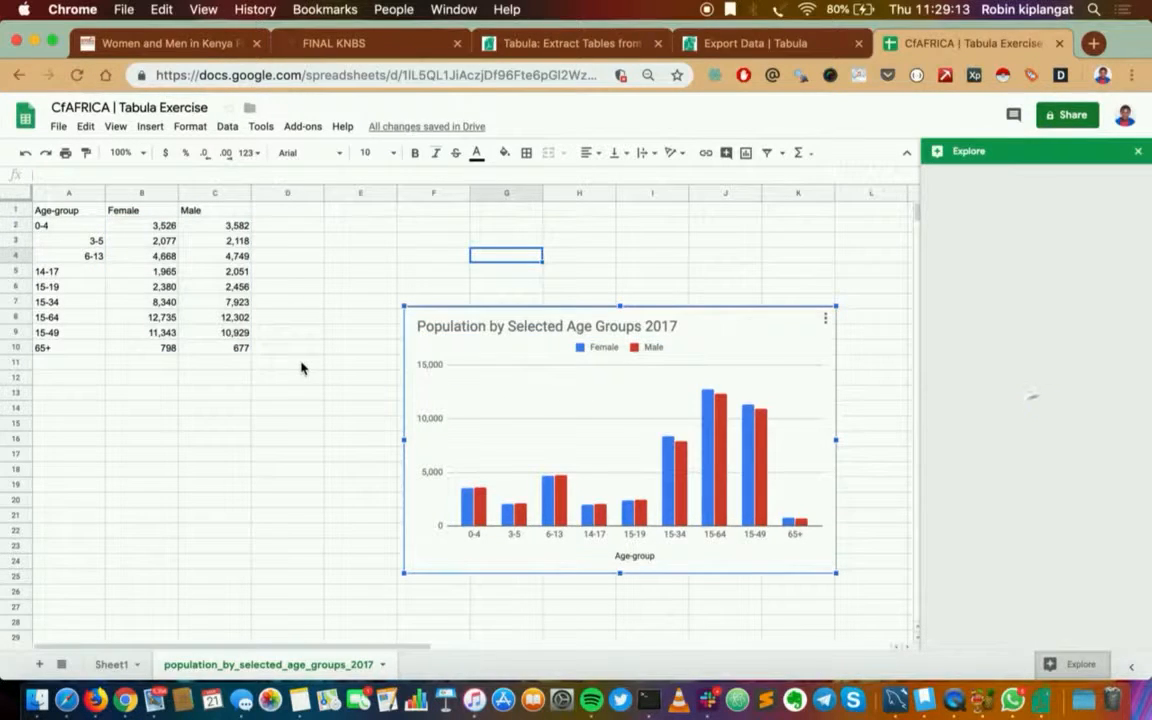
Close the Explore suggestions, enlarge the chart up to row 1 and across to column M, and move it closer to the data table
{"action": "left_click", "coordinate": [1138, 153]}
{"action": "left_click", "coordinate": [643, 349]}
{"action": "left_click_drag", "start_coordinate": [842, 198], "coordinate": [887, 213]}
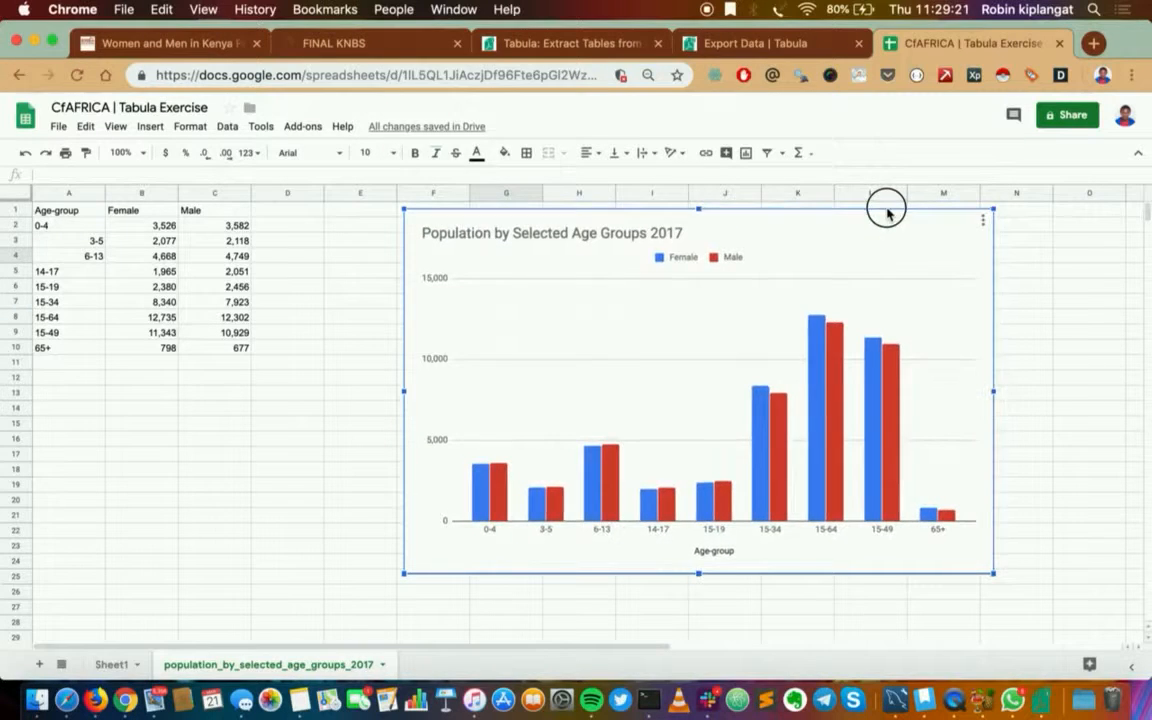
{"action": "left_click_drag", "start_coordinate": [606, 350], "coordinate": [525, 342]}
{"action": "left_click", "coordinate": [246, 517]}
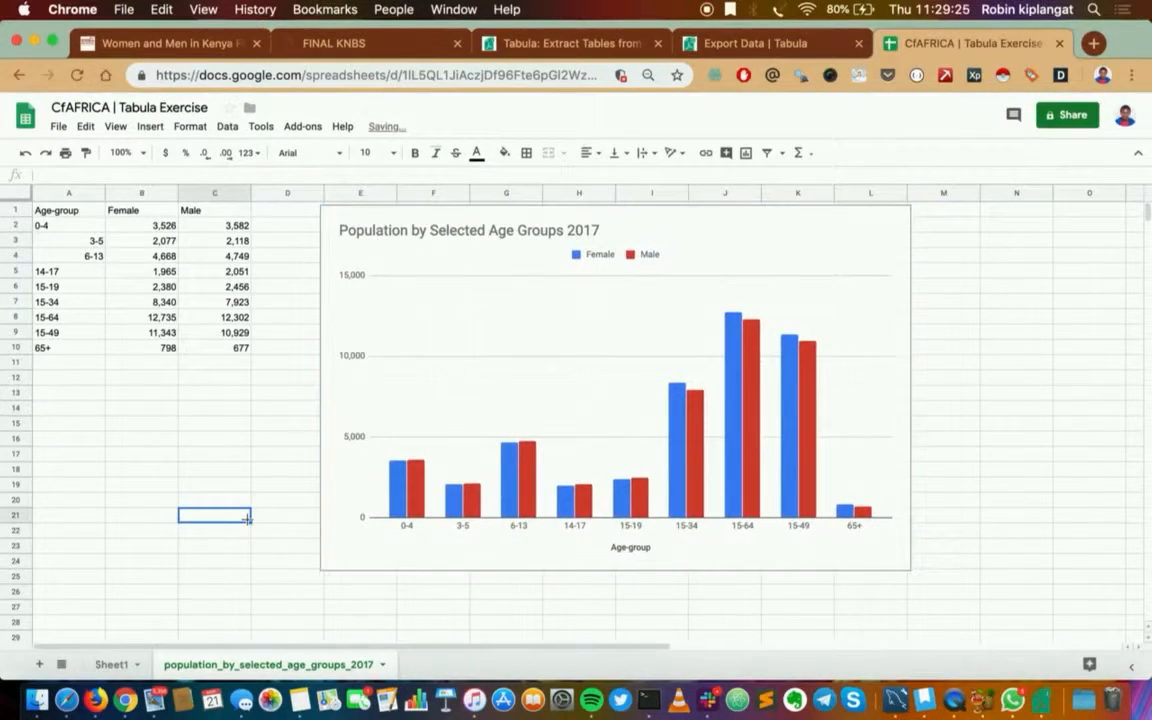